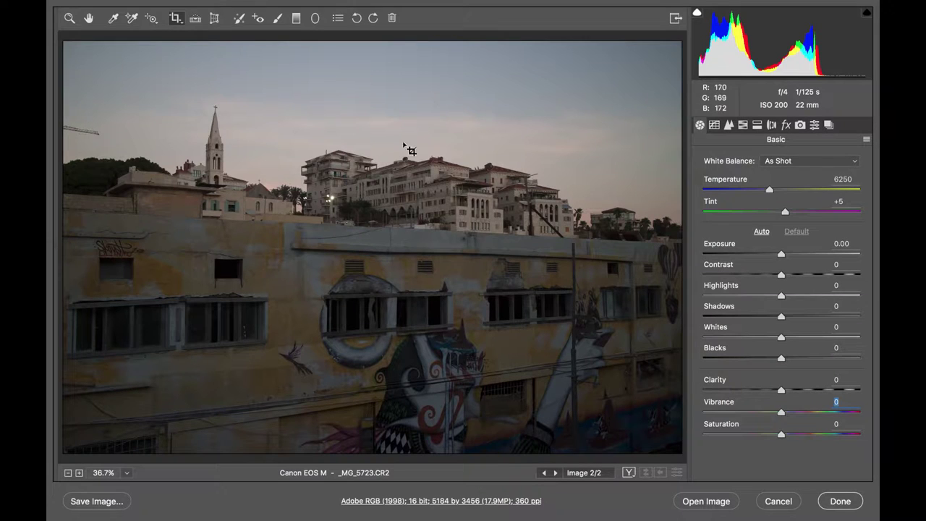
# Step: Crop _MG_5723.CR2 to 4850 by 3233 pixels, trimming a thin strip from the left edge
pyautogui.click(176, 20)
pyautogui.moveTo(100, 66); pyautogui.dragTo(617, 407)
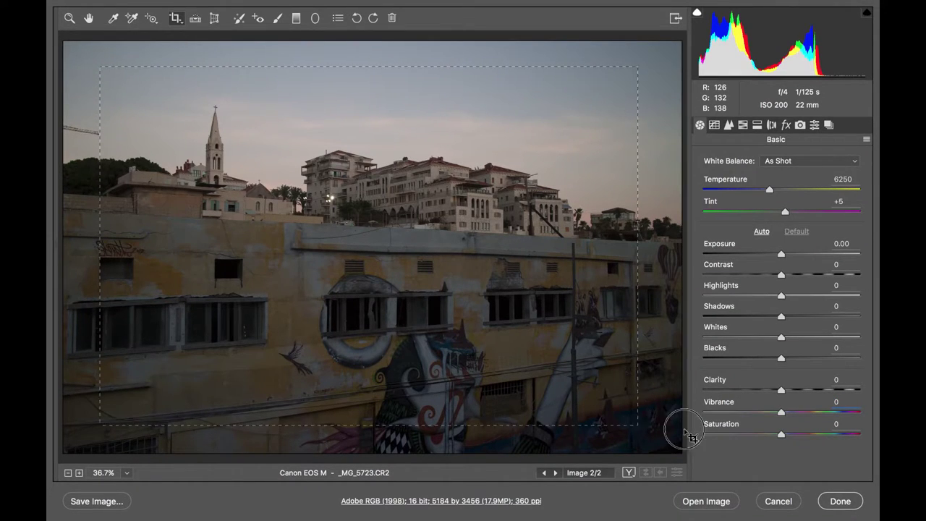
pyautogui.moveTo(617, 407); pyautogui.dragTo(771, 497)
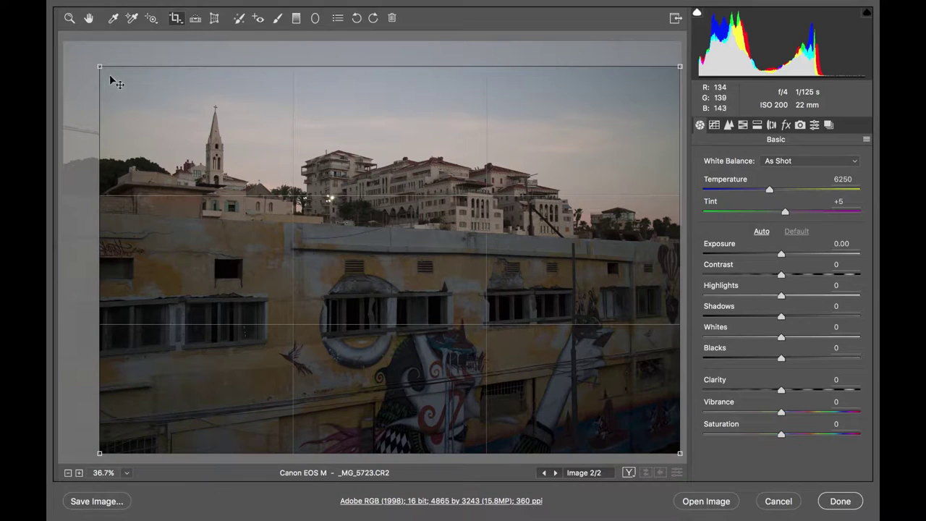
pyautogui.moveTo(99, 67)
pyautogui.mouseDown()
pyautogui.moveTo(113, 76)
pyautogui.moveTo(103, 66)
pyautogui.mouseUp()
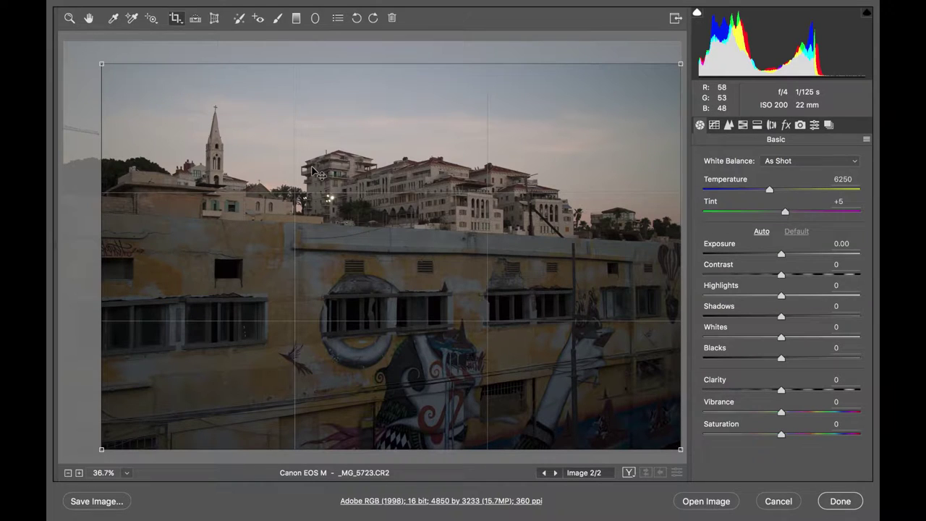
pyautogui.click(88, 18)
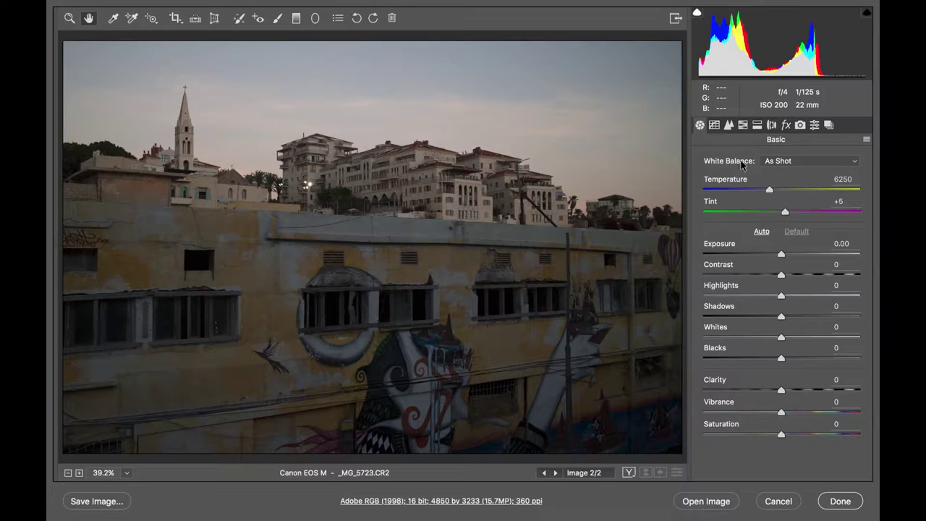
pyautogui.click(796, 162)
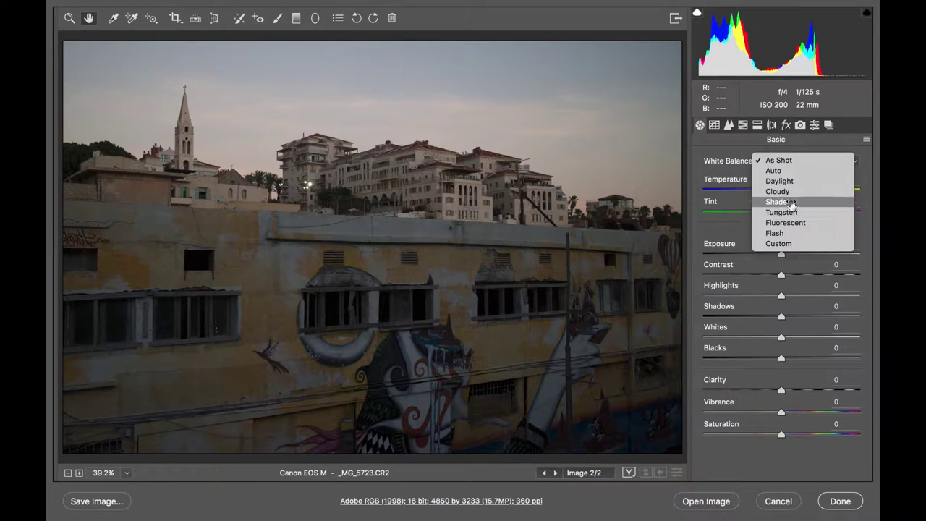
pyautogui.click(802, 160)
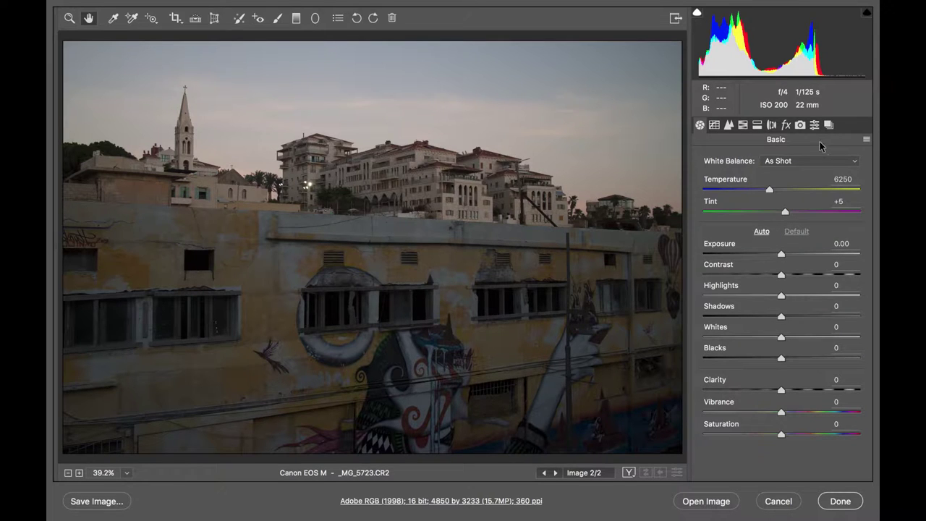
pyautogui.click(807, 161)
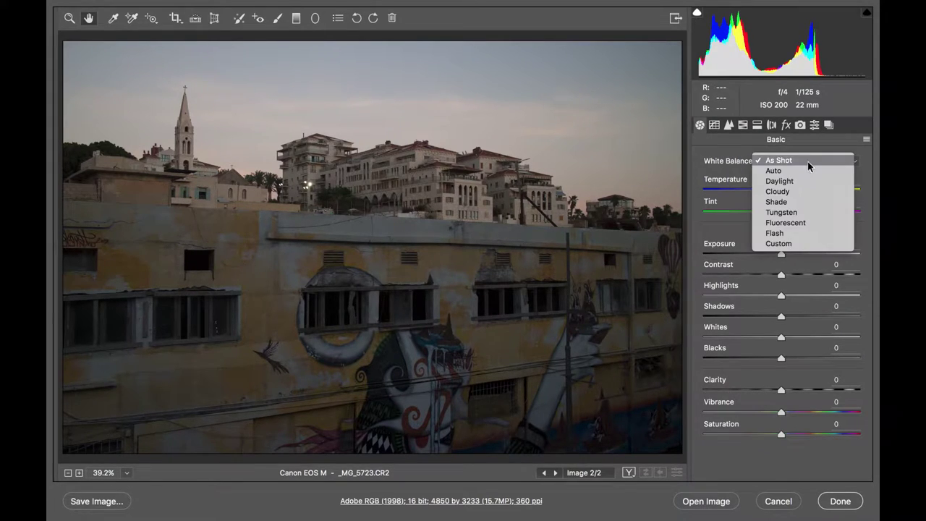
pyautogui.press('Escape')
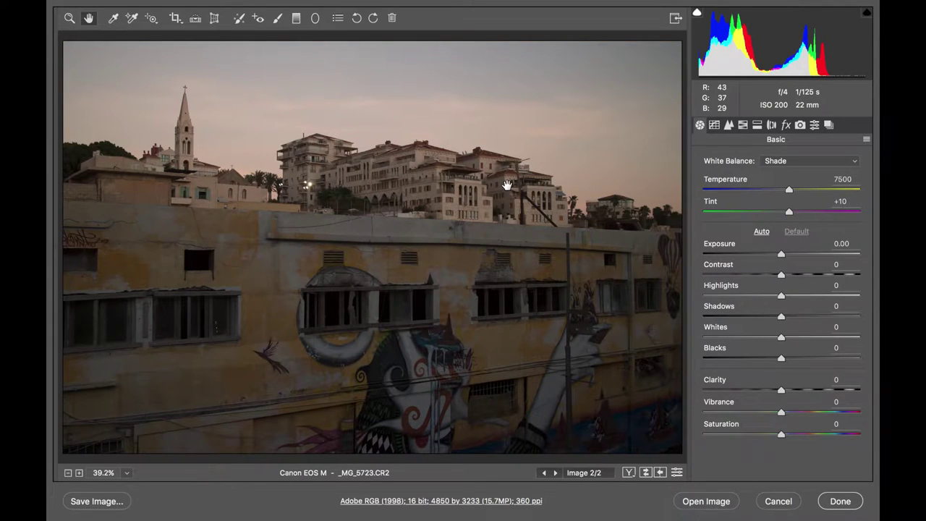
pyautogui.hotkey('ctrl', 'z')
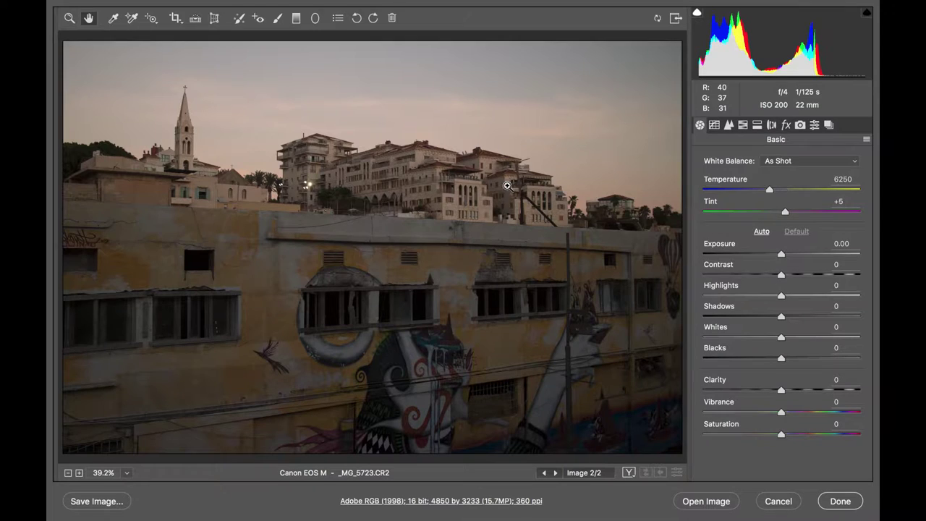
# Step: Sample a pale mural spot for a Custom white balance of Temperature 7800 and Tint +6
pyautogui.click(115, 19)
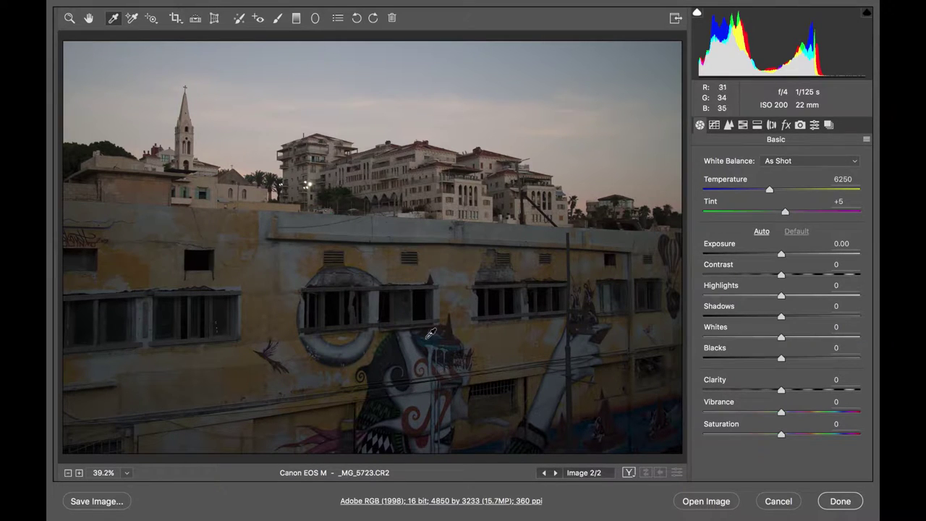
pyautogui.click(428, 381)
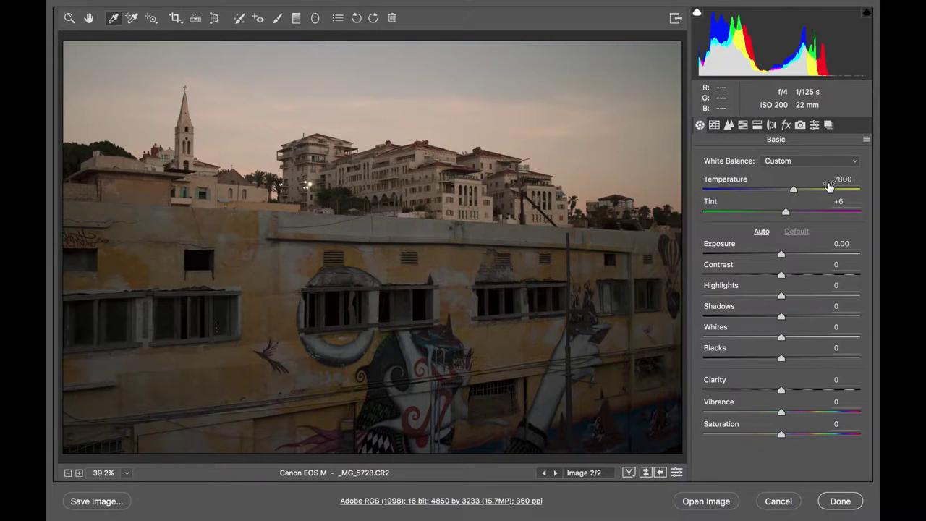
pyautogui.press('h')
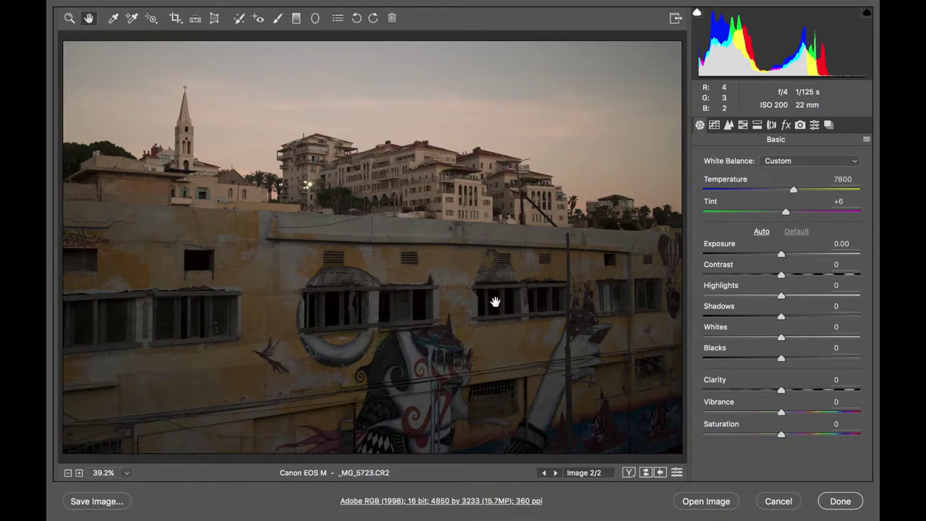
pyautogui.click(789, 162)
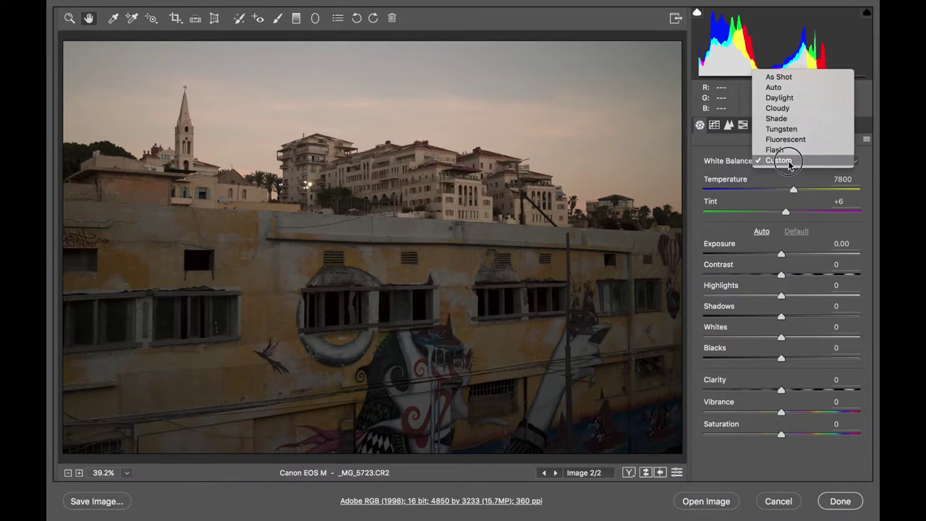
pyautogui.click(728, 162)
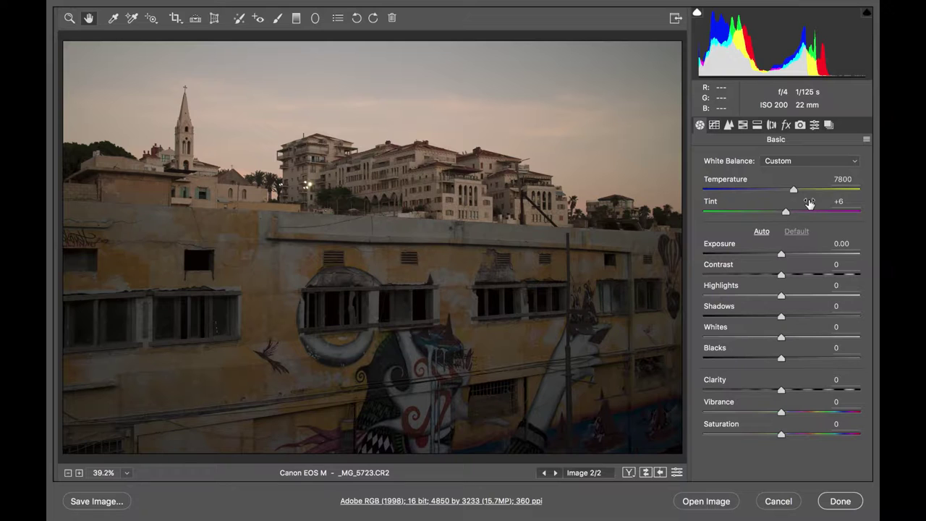
# Step: Ease Temperature back to 6650, set Tint to +10, and raise Exposure to +0.55
pyautogui.moveTo(794, 190); pyautogui.dragTo(786, 190)
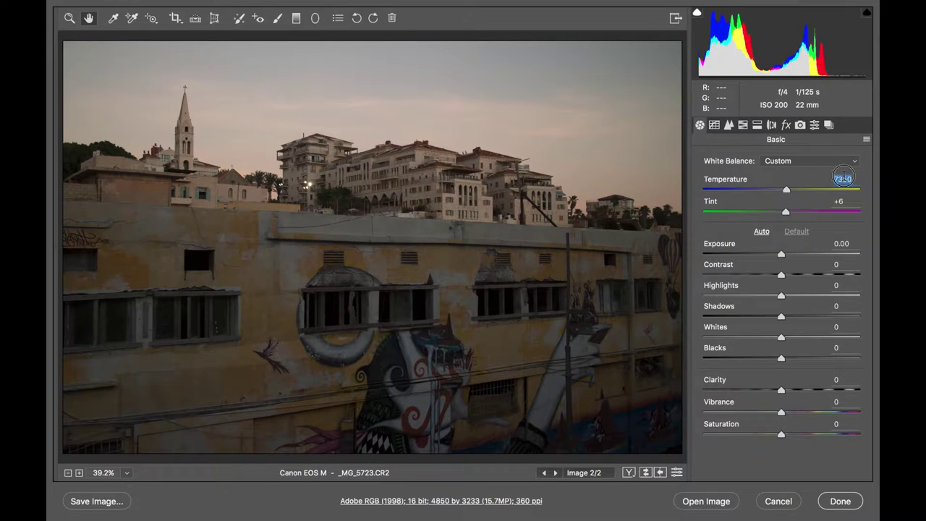
pyautogui.click(842, 178)
pyautogui.moveTo(723, 189); pyautogui.dragTo(777, 192)
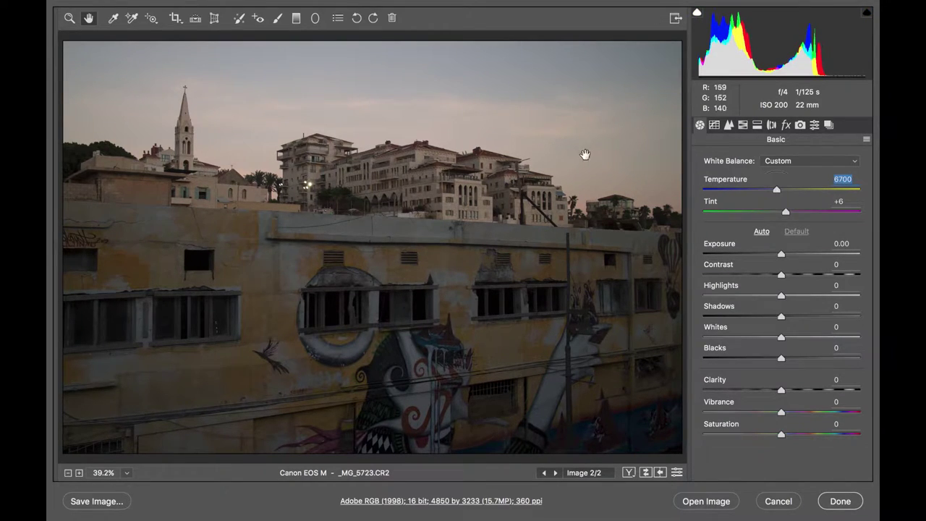
pyautogui.click(775, 192)
pyautogui.moveTo(776, 191); pyautogui.dragTo(775, 192)
pyautogui.moveTo(786, 215); pyautogui.dragTo(789, 214)
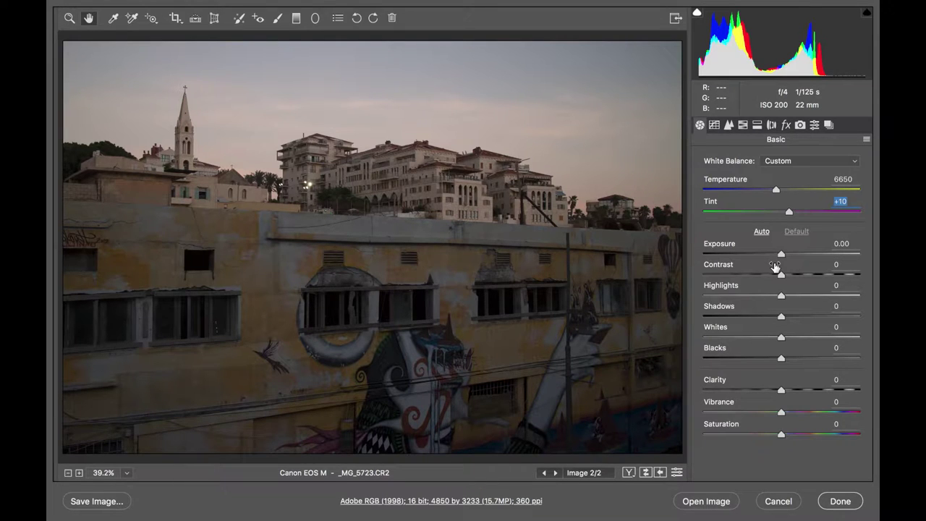
pyautogui.moveTo(781, 256); pyautogui.dragTo(790, 259)
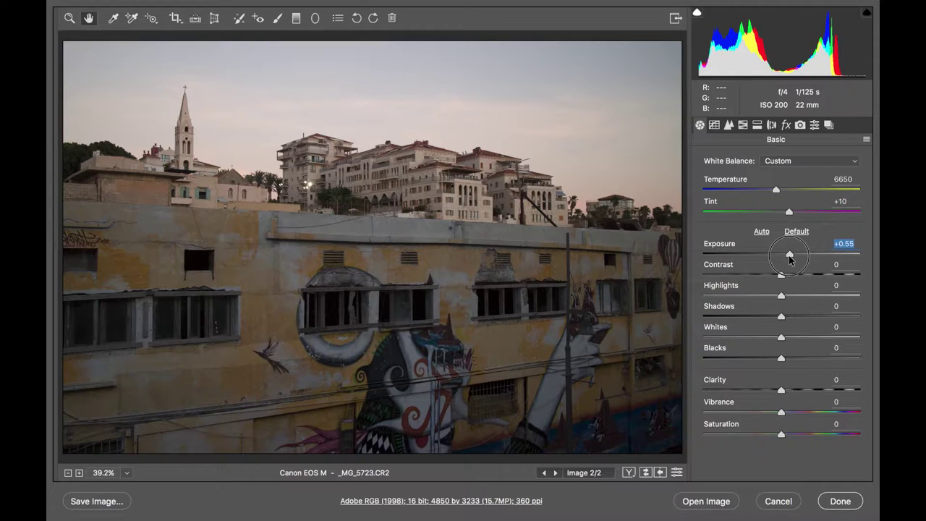
# Step: Raise Exposure to +0.90, then try several Contrast values and settle Contrast at -37
pyautogui.moveTo(789, 259); pyautogui.dragTo(794, 259)
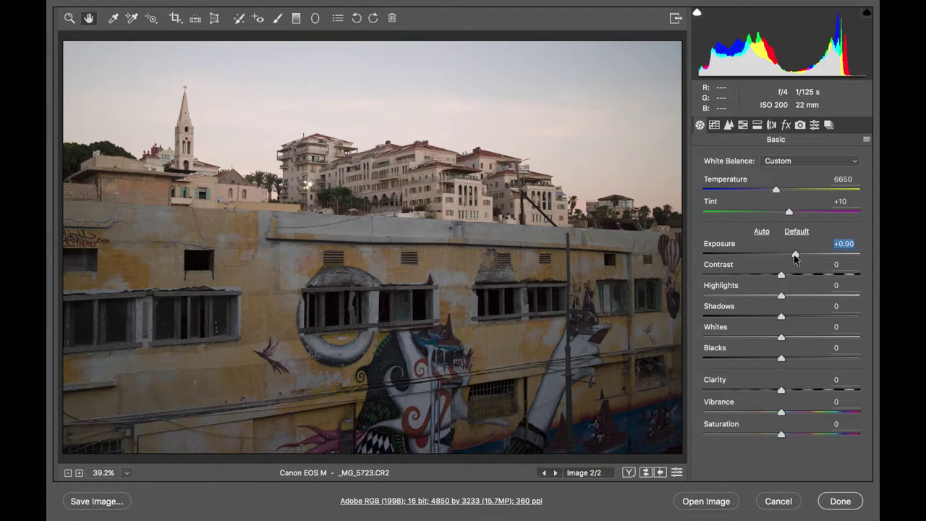
pyautogui.moveTo(780, 279); pyautogui.dragTo(739, 277)
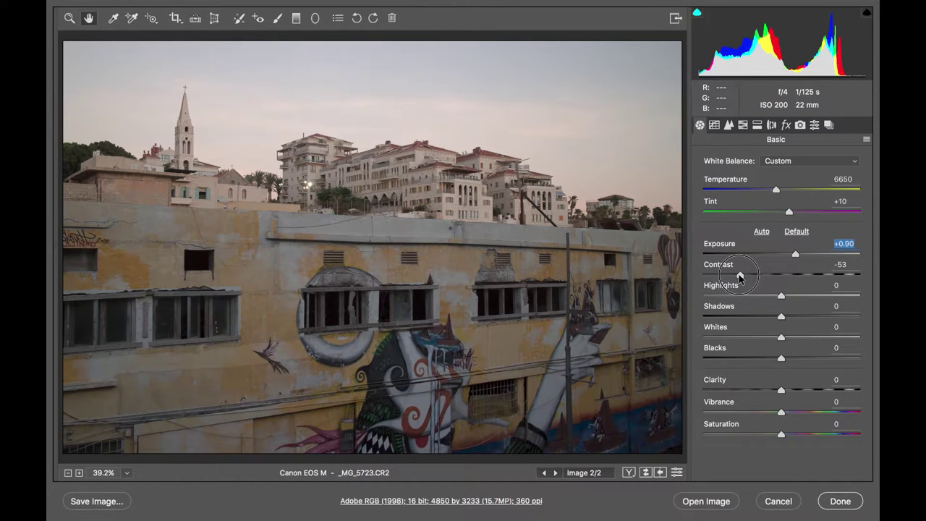
pyautogui.moveTo(739, 277); pyautogui.dragTo(739, 277)
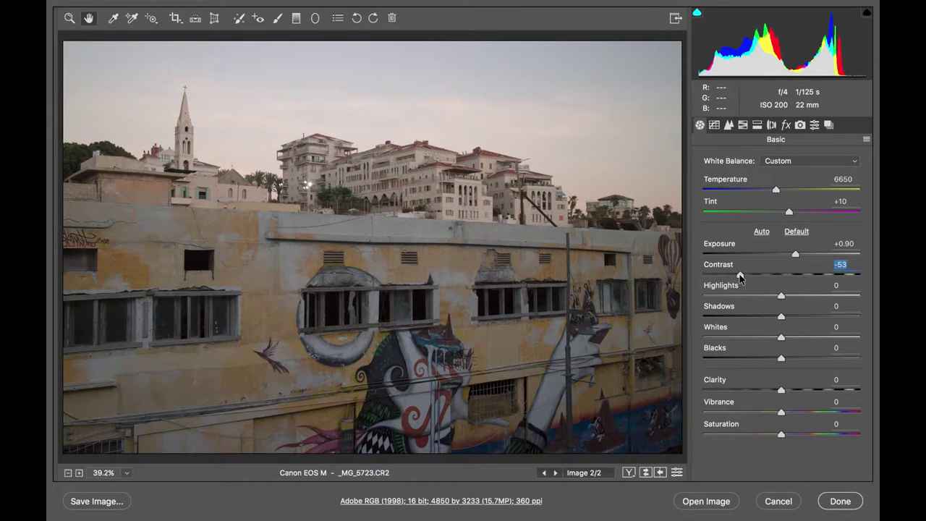
pyautogui.doubleClick(739, 277)
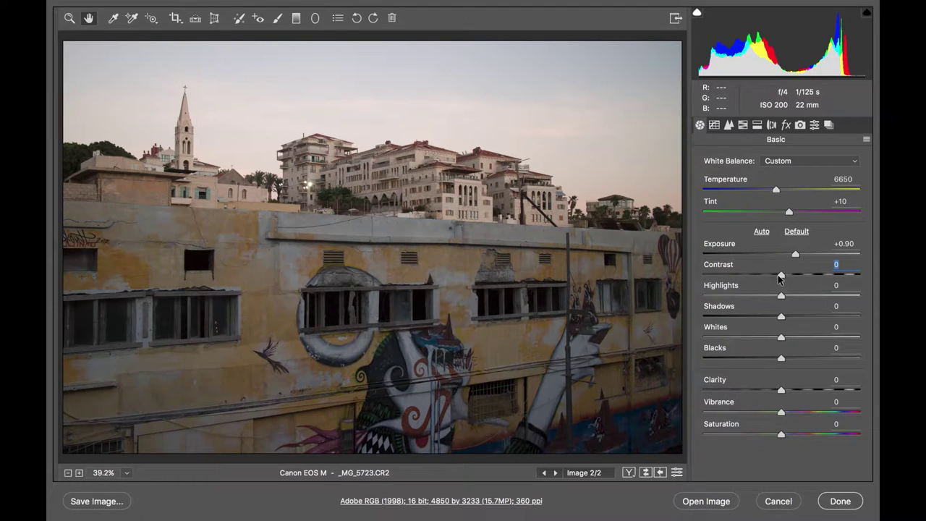
pyautogui.moveTo(781, 275); pyautogui.dragTo(838, 277)
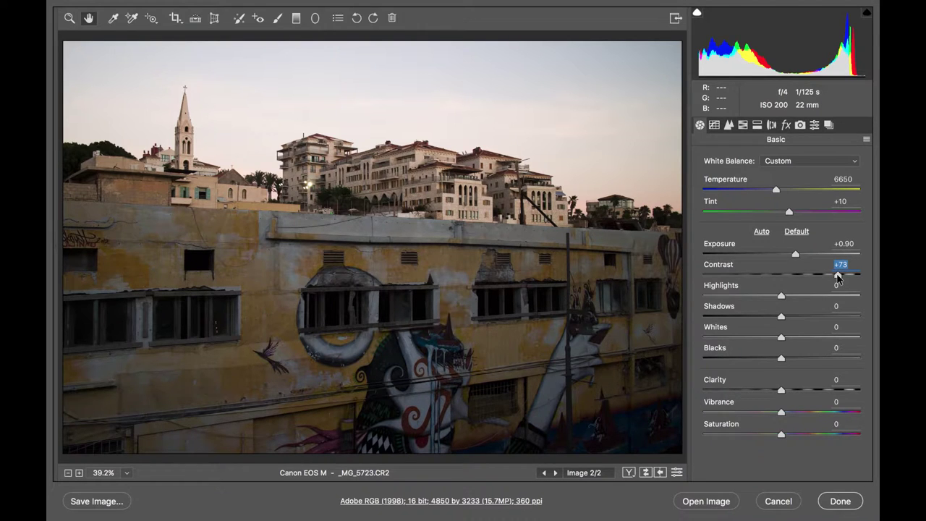
pyautogui.doubleClick(838, 277)
pyautogui.moveTo(783, 278); pyautogui.dragTo(807, 277)
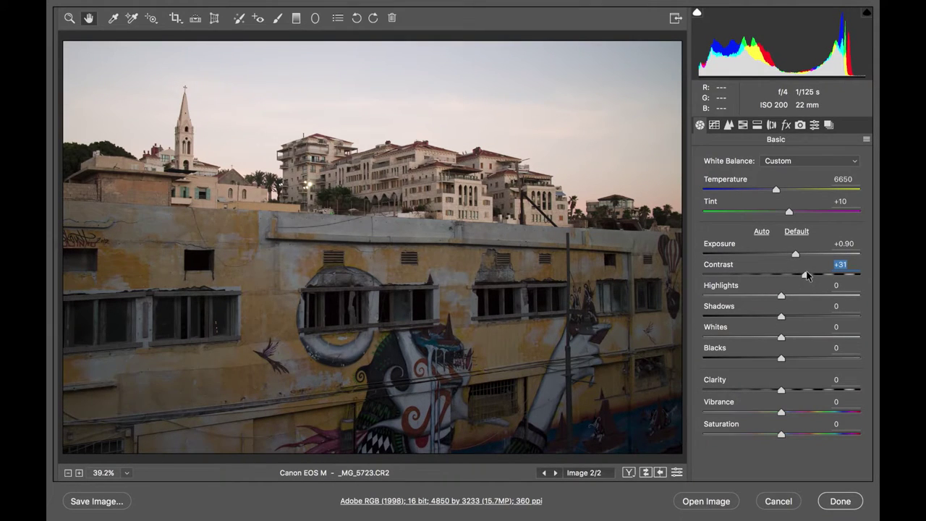
pyautogui.doubleClick(807, 276)
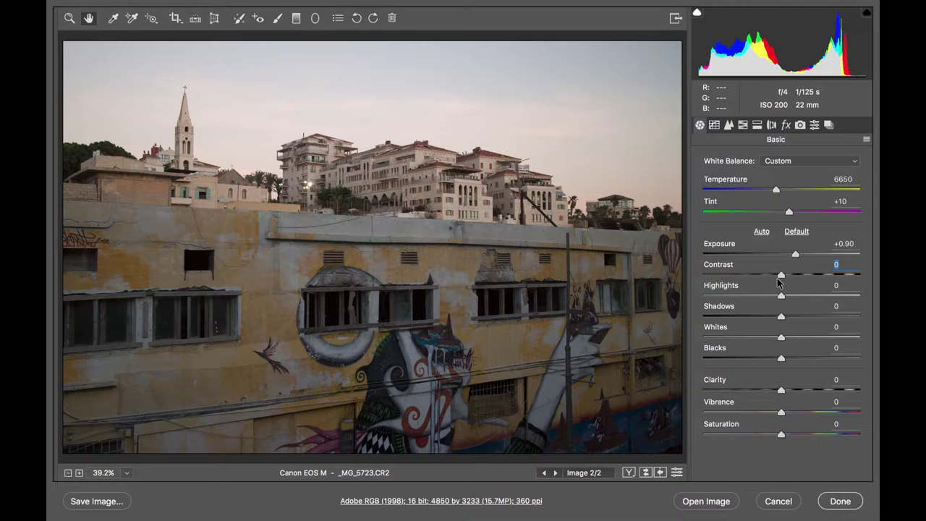
pyautogui.moveTo(780, 278); pyautogui.dragTo(752, 288)
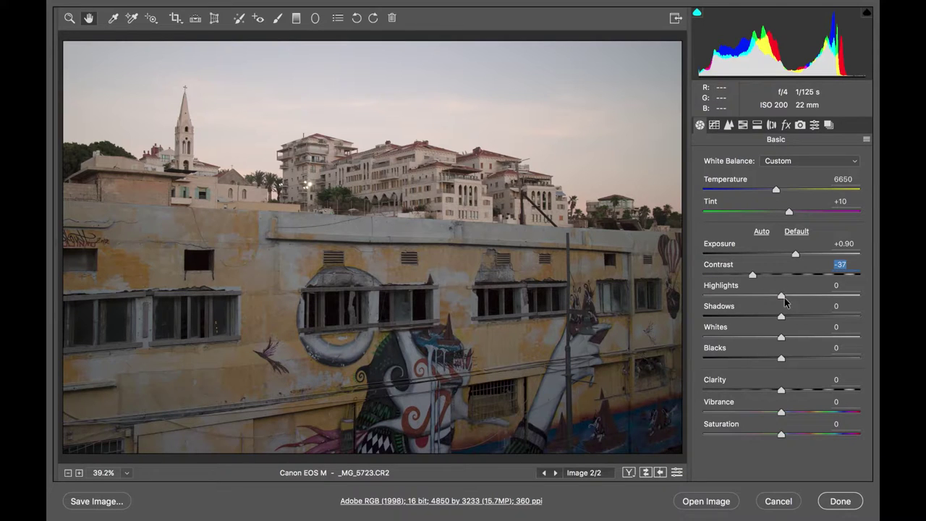
# Step: Bring Highlights down in stages to -73, then lift Shadows to +22
pyautogui.moveTo(781, 297); pyautogui.dragTo(743, 299)
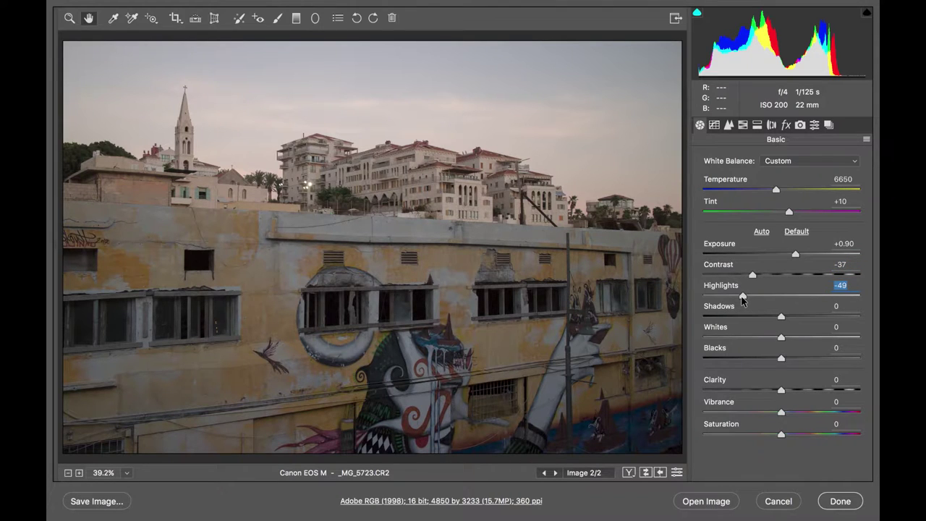
pyautogui.moveTo(743, 299); pyautogui.dragTo(724, 297)
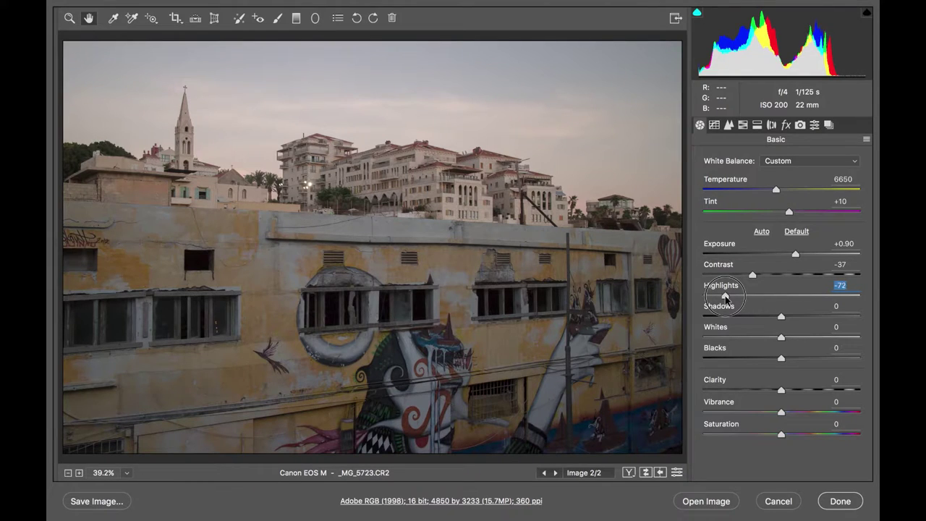
pyautogui.moveTo(725, 297); pyautogui.dragTo(724, 297)
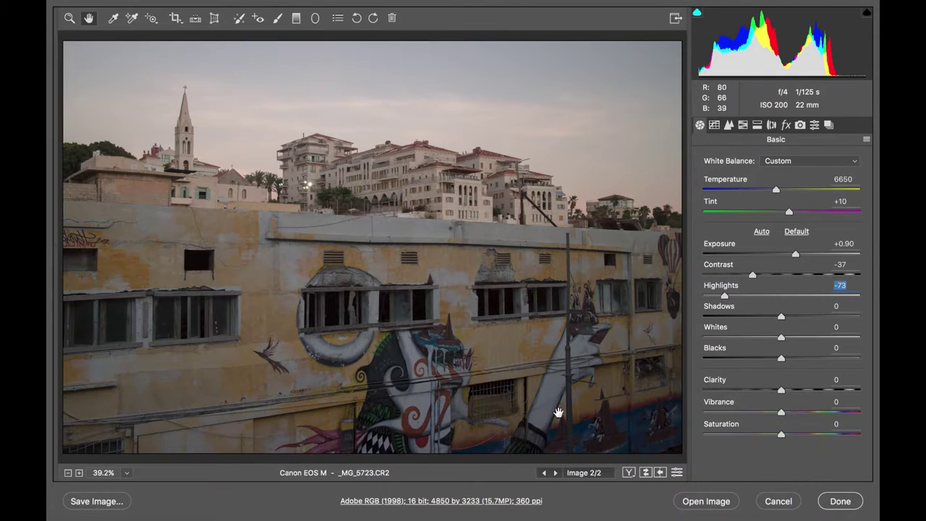
pyautogui.click(781, 319)
pyautogui.moveTo(781, 319); pyautogui.dragTo(800, 319)
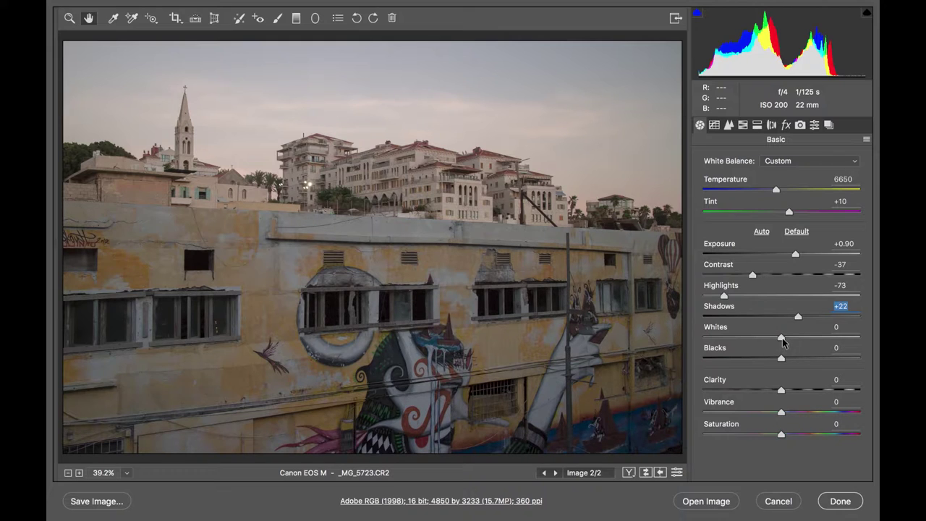
# Step: Try brighter Whites, reset them to zero, and show the highlight clipping warning
pyautogui.moveTo(781, 338); pyautogui.dragTo(800, 337)
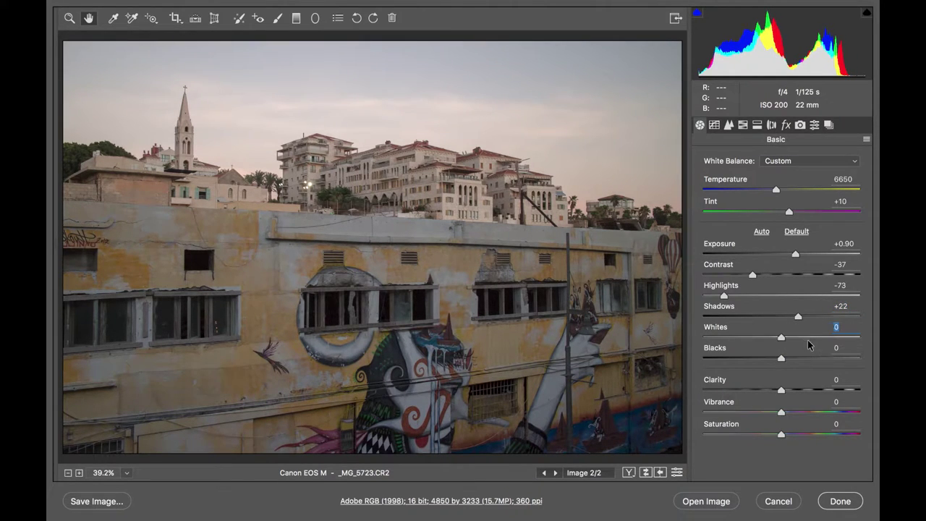
pyautogui.doubleClick(803, 338)
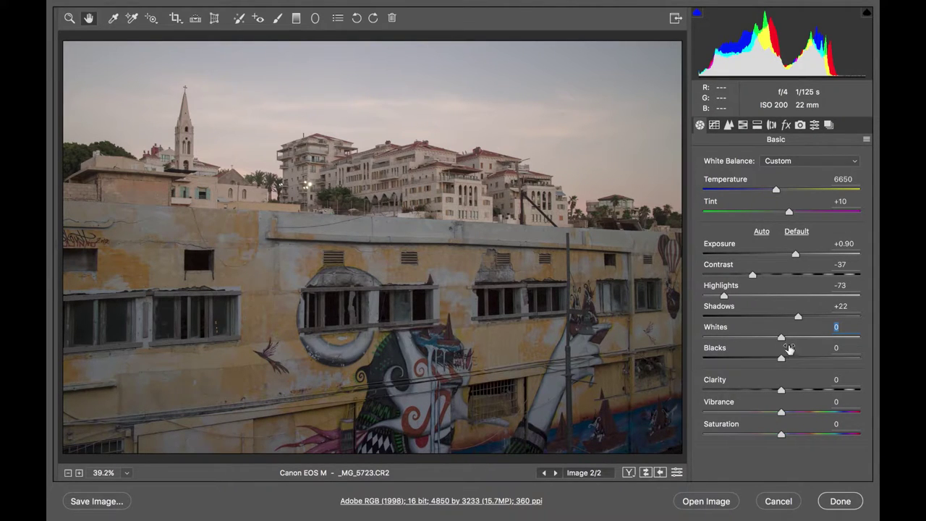
pyautogui.click(867, 15)
# Step: Inspect the hilltop buildings at 100% for clipping, fit the photo in view, and raise Whites to +60
pyautogui.rightClick(307, 186)
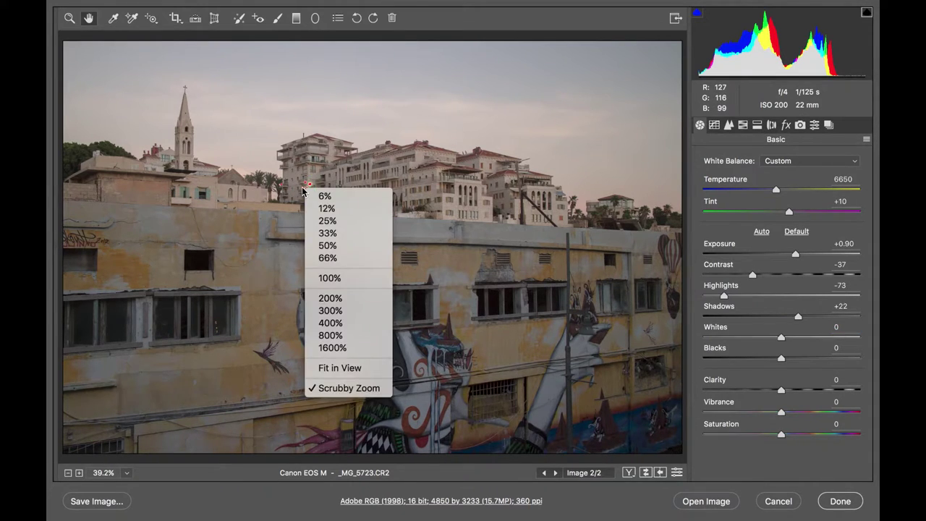
pyautogui.click(329, 278)
pyautogui.moveTo(341, 256)
pyautogui.mouseDown()
pyautogui.moveTo(374, 173)
pyautogui.moveTo(506, 209)
pyautogui.mouseUp()
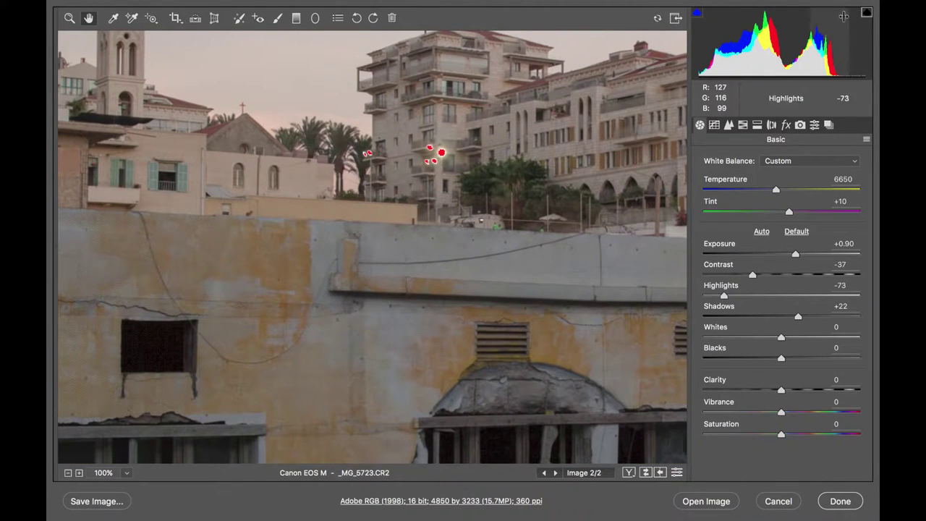
pyautogui.click(867, 15)
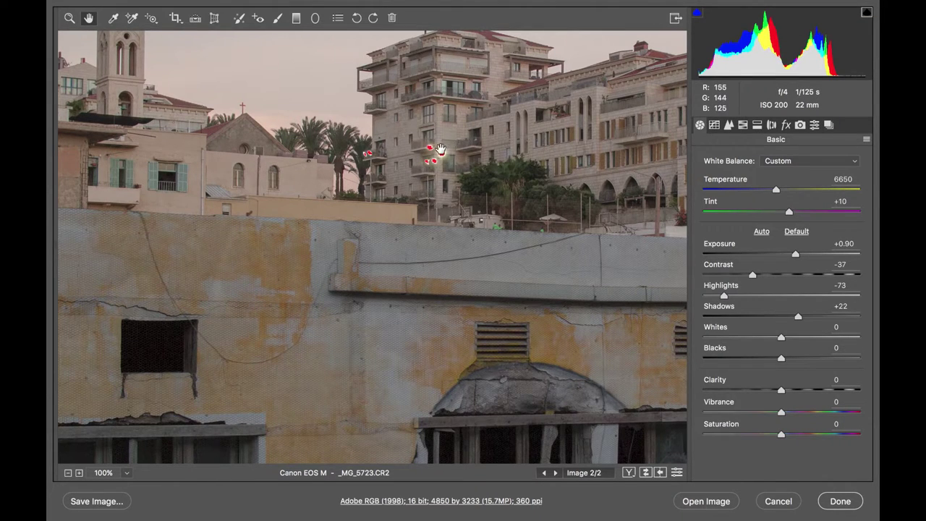
pyautogui.rightClick(439, 150)
pyautogui.click(485, 328)
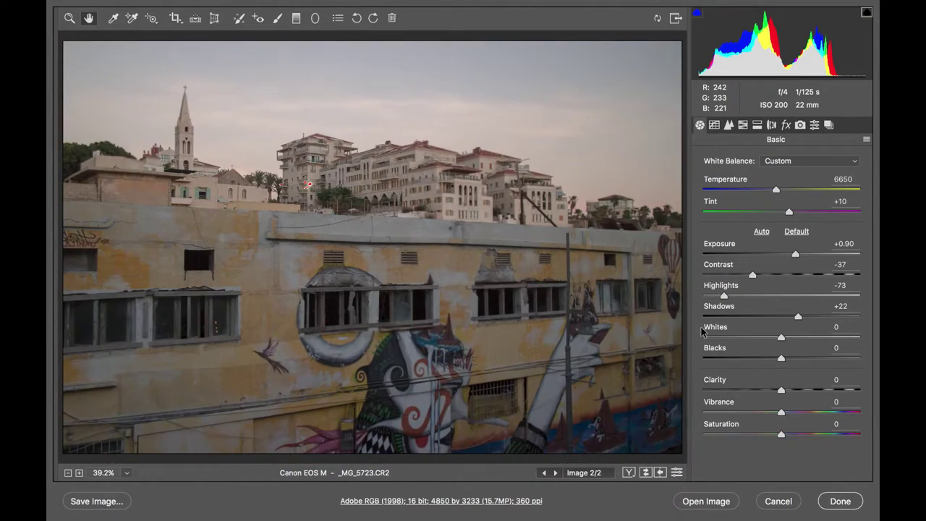
pyautogui.moveTo(781, 337); pyautogui.dragTo(827, 337)
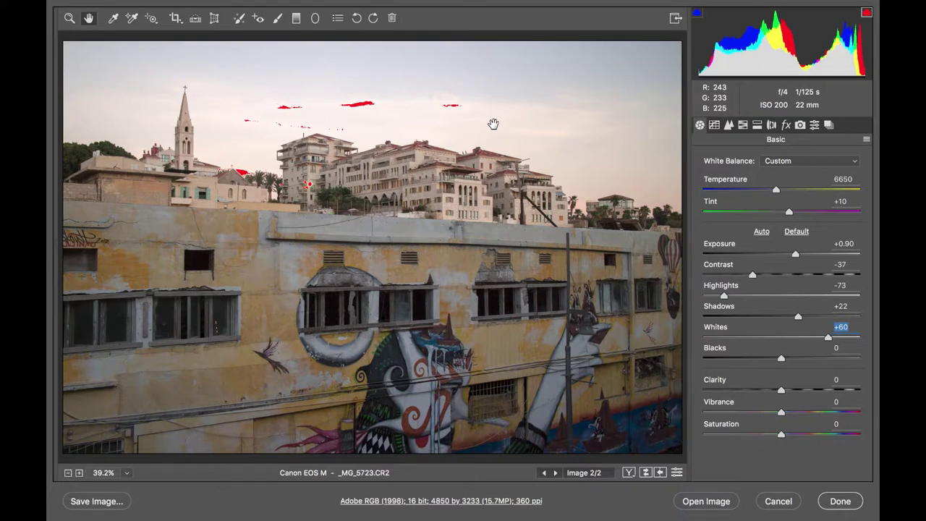
# Step: Reset Whites and bring them to +42 without clipping, then lower Blacks to -8
pyautogui.doubleClick(827, 337)
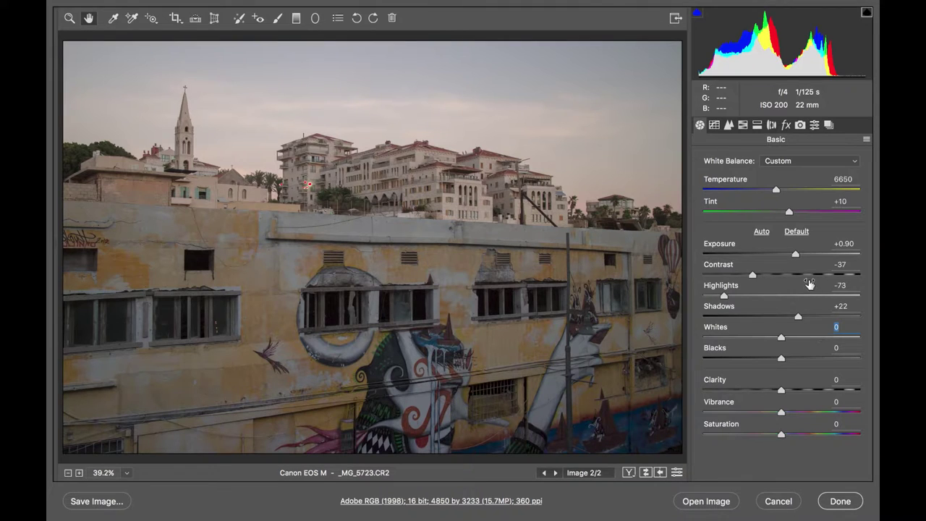
pyautogui.moveTo(781, 337); pyautogui.dragTo(826, 340)
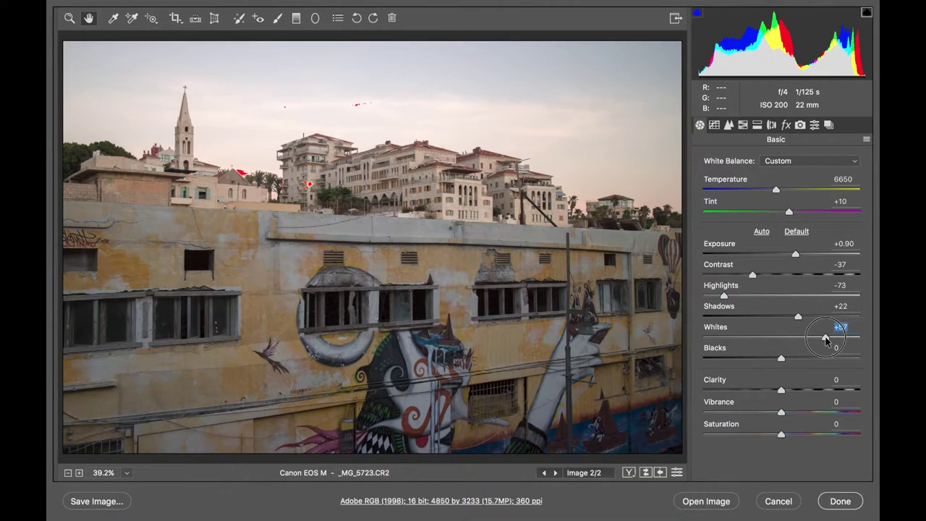
pyautogui.moveTo(826, 340); pyautogui.dragTo(815, 341)
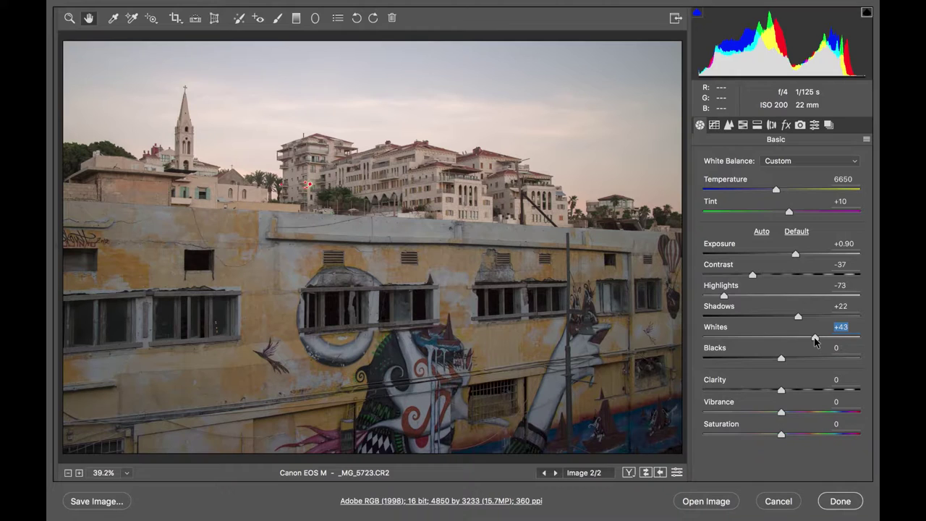
pyautogui.moveTo(814, 340); pyautogui.dragTo(813, 340)
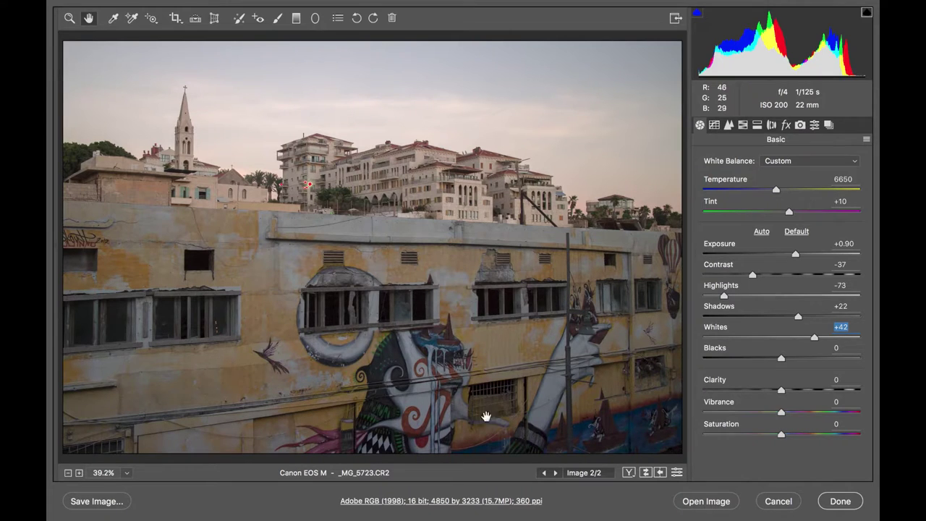
pyautogui.moveTo(781, 359)
pyautogui.mouseDown()
pyautogui.moveTo(836, 360)
pyautogui.moveTo(763, 360)
pyautogui.moveTo(774, 361)
pyautogui.mouseUp()
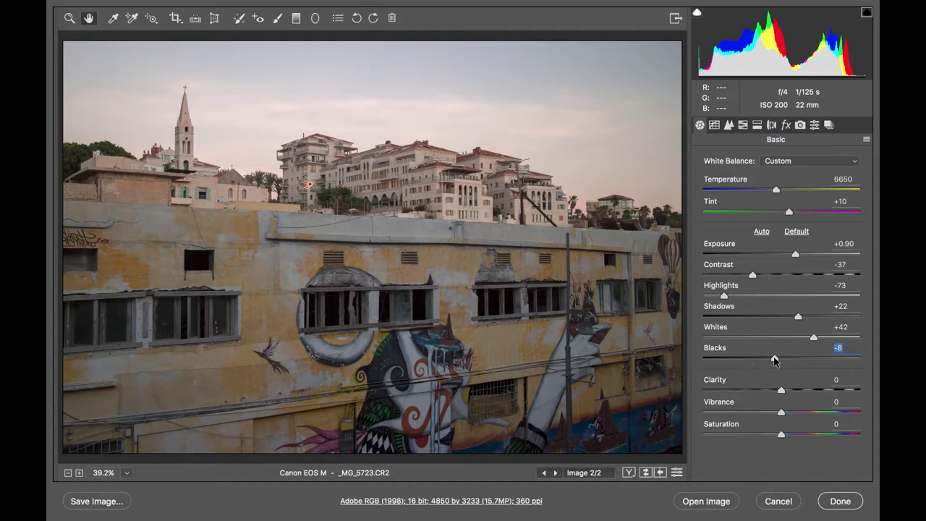
# Step: Test Blacks at -53 with the shadow clipping warning on, then ease them back to -6
pyautogui.moveTo(774, 361); pyautogui.dragTo(739, 359)
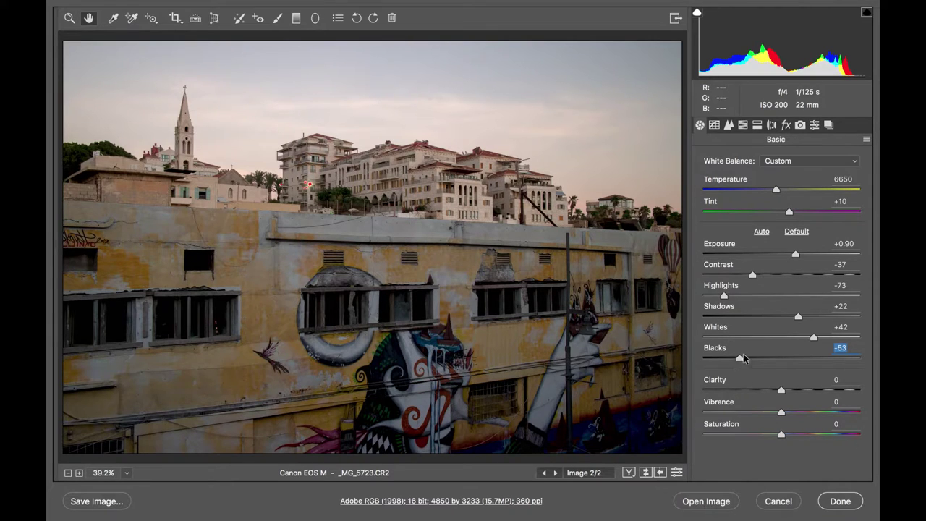
pyautogui.click(697, 12)
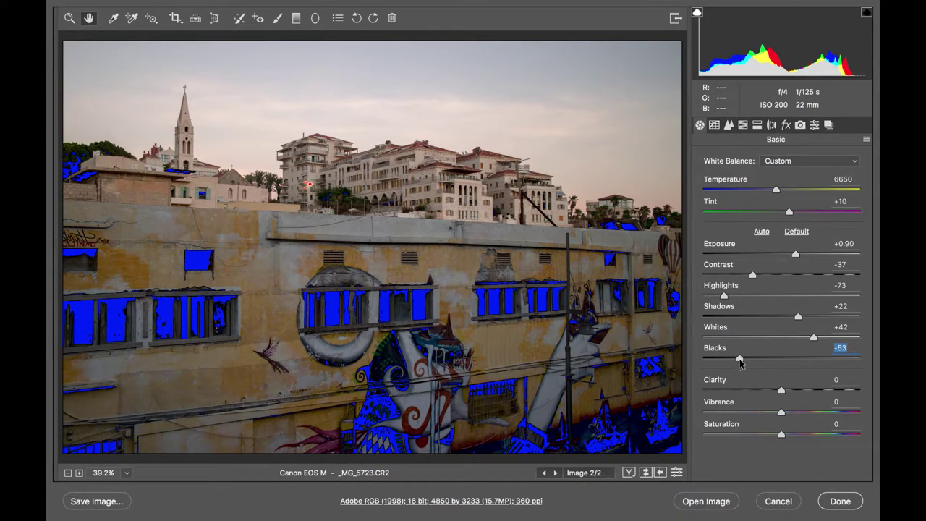
pyautogui.moveTo(739, 362)
pyautogui.mouseDown()
pyautogui.moveTo(795, 361)
pyautogui.moveTo(777, 363)
pyautogui.mouseUp()
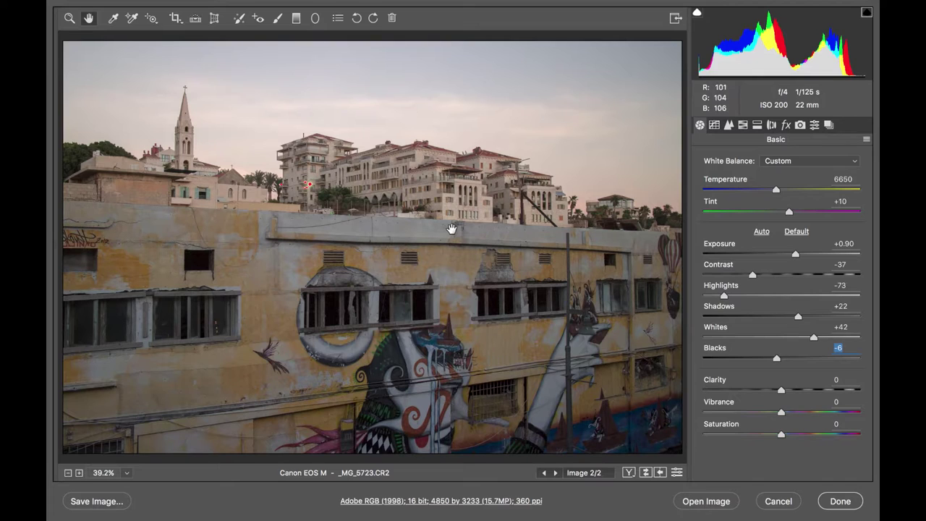
# Step: At 100% zoom on the wall and hilltop, compare Clarity values of +40 and +64, resetting each
pyautogui.rightClick(465, 266)
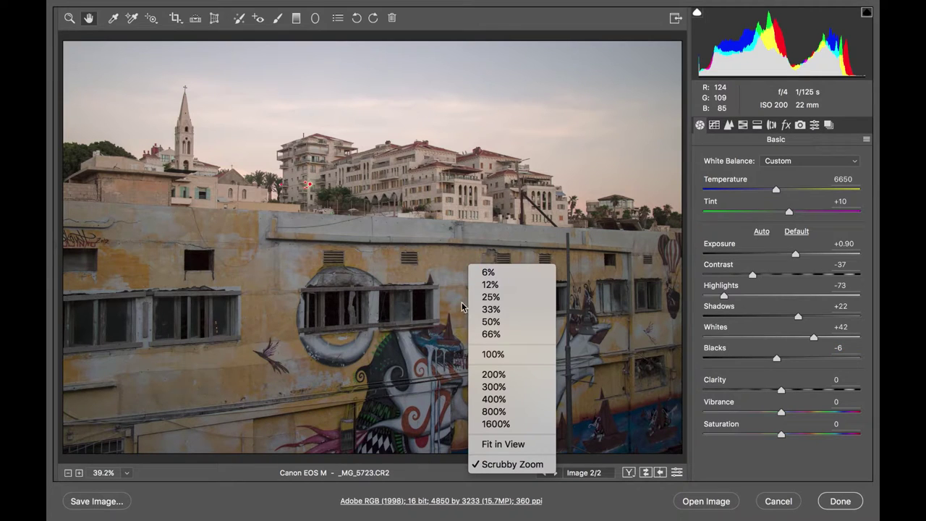
pyautogui.click(493, 354)
pyautogui.moveTo(588, 203); pyautogui.dragTo(459, 210)
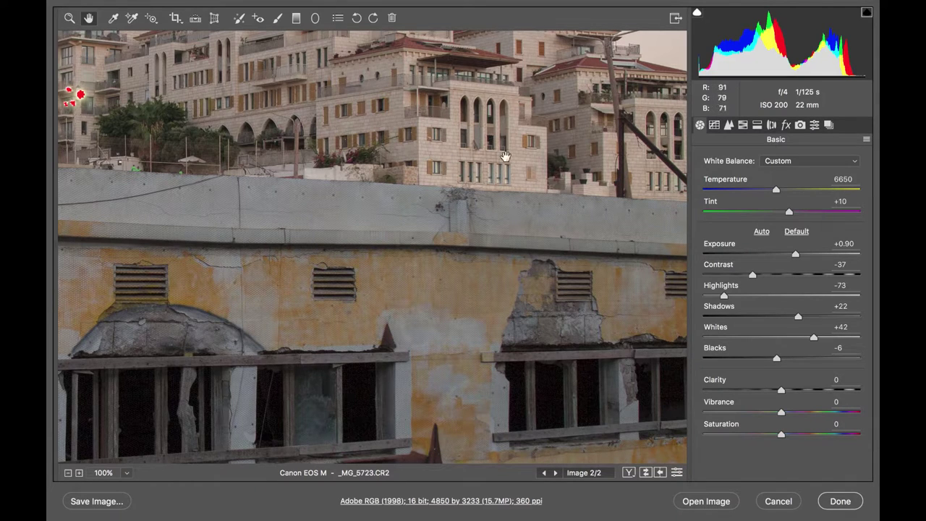
pyautogui.moveTo(781, 390); pyautogui.dragTo(813, 390)
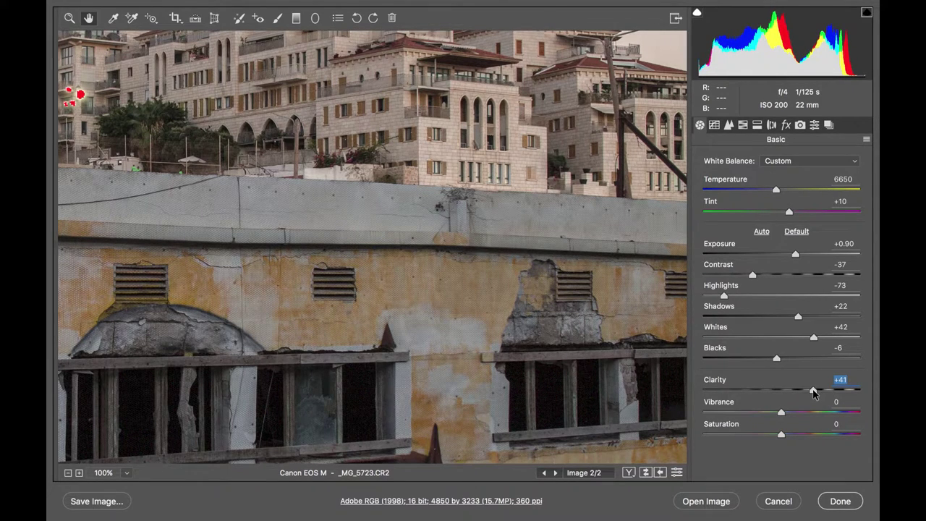
pyautogui.doubleClick(813, 390)
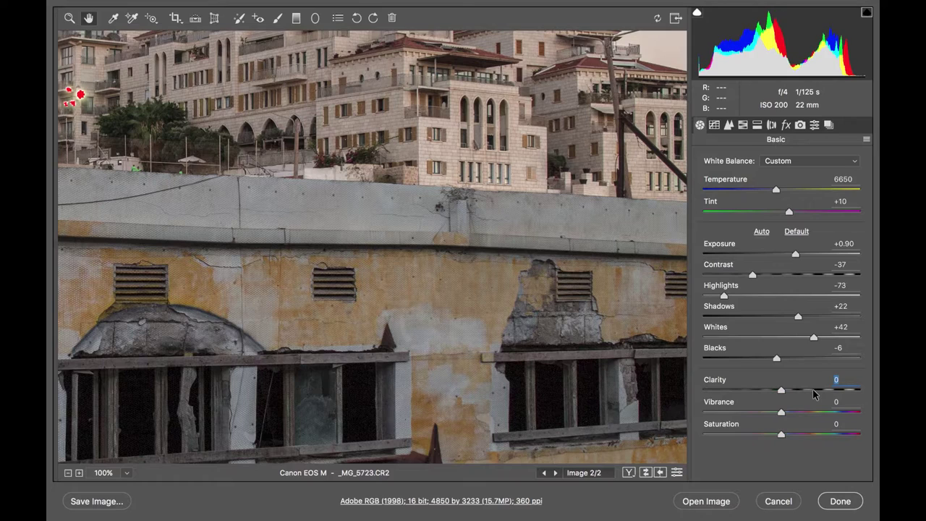
pyautogui.click(813, 389)
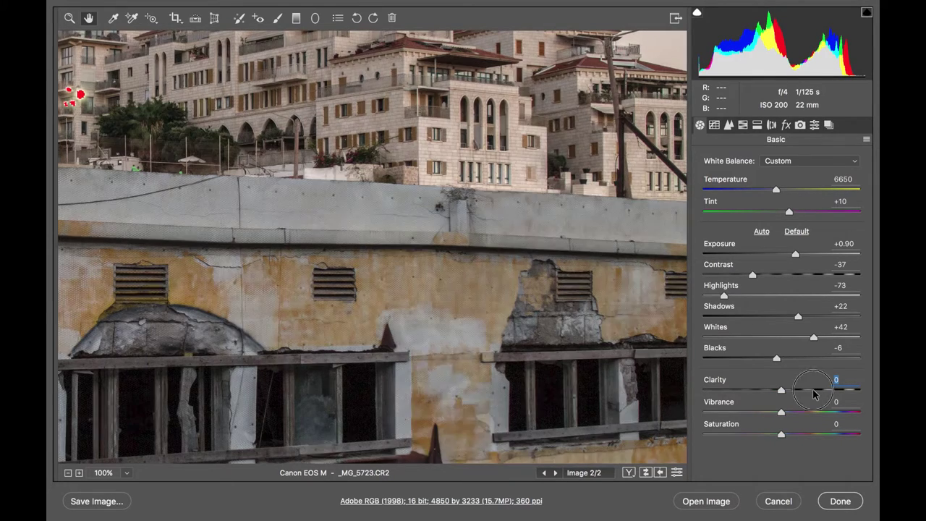
pyautogui.moveTo(812, 390); pyautogui.dragTo(831, 390)
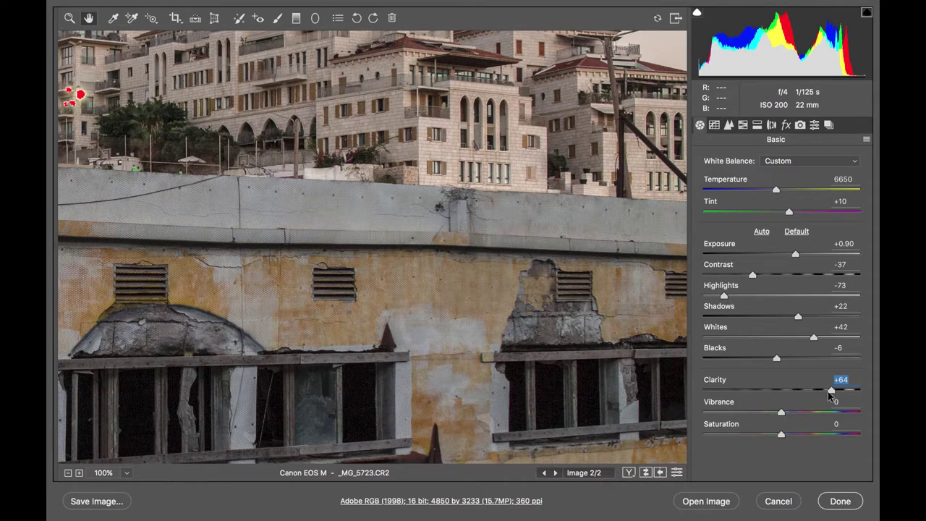
pyautogui.doubleClick(831, 391)
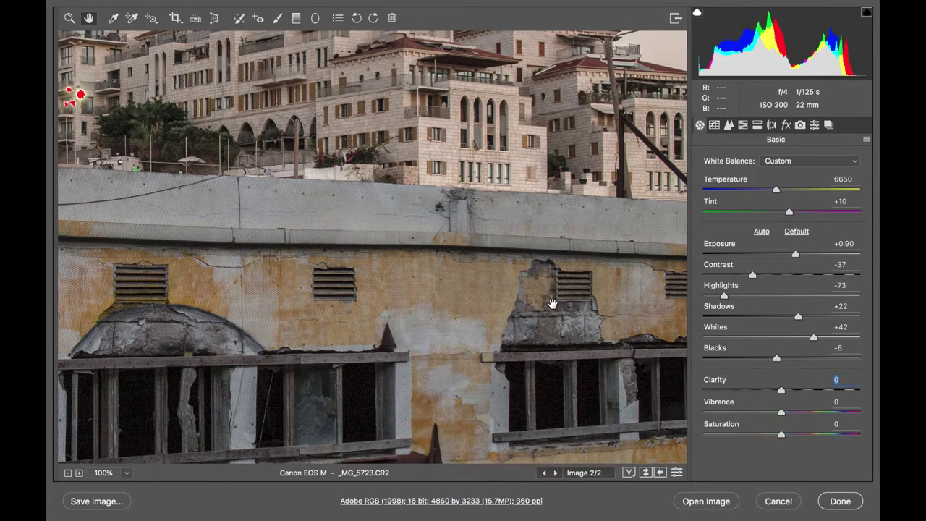
# Step: Fit the photo in view, settle Clarity at +18, and push Saturation to +49
pyautogui.rightClick(551, 303)
pyautogui.click(601, 485)
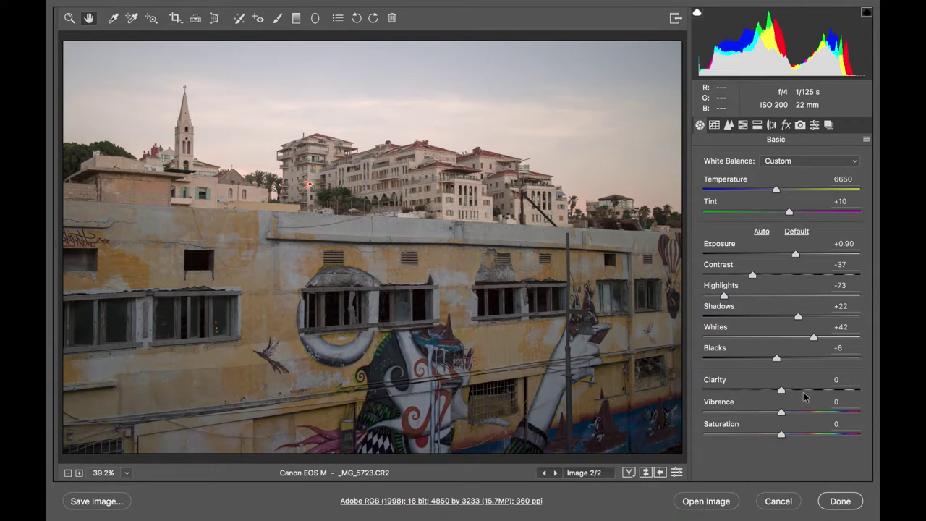
pyautogui.moveTo(782, 392); pyautogui.dragTo(820, 391)
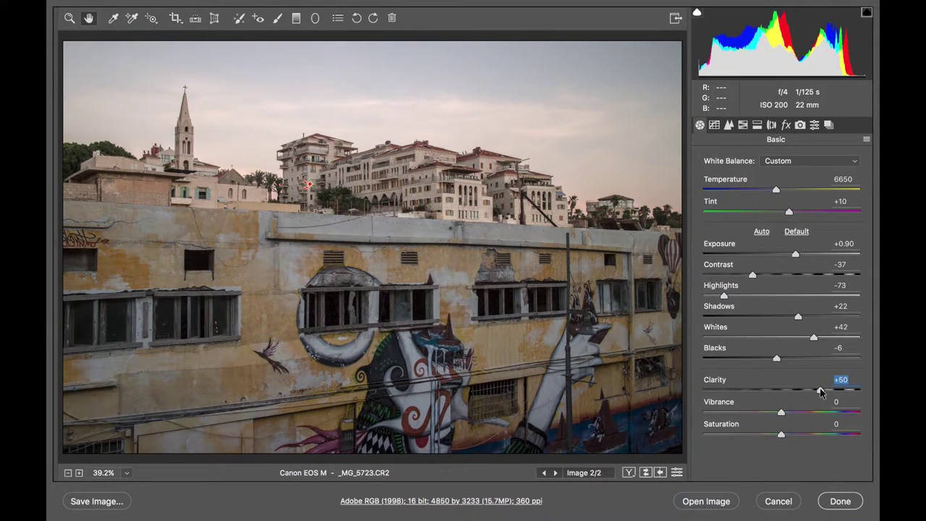
pyautogui.moveTo(820, 391)
pyautogui.mouseDown()
pyautogui.moveTo(787, 399)
pyautogui.moveTo(795, 395)
pyautogui.mouseUp()
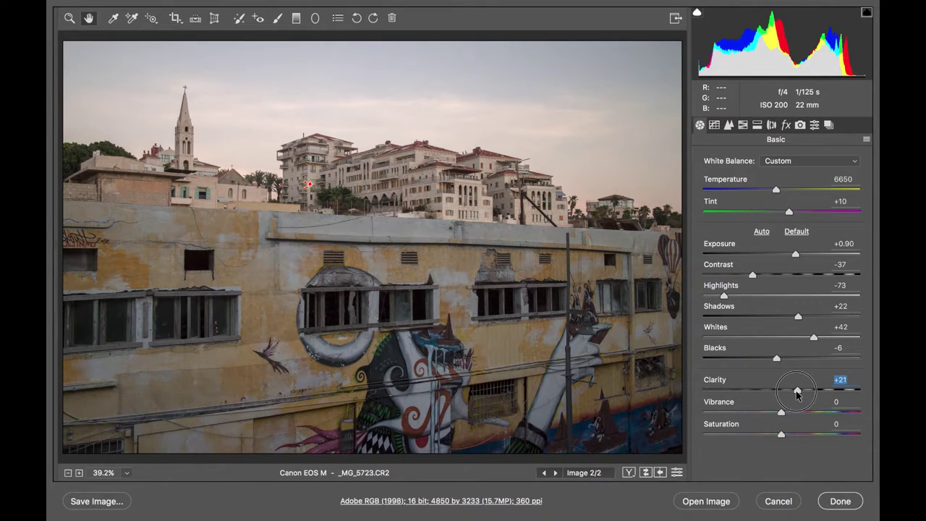
pyautogui.moveTo(796, 395); pyautogui.dragTo(795, 395)
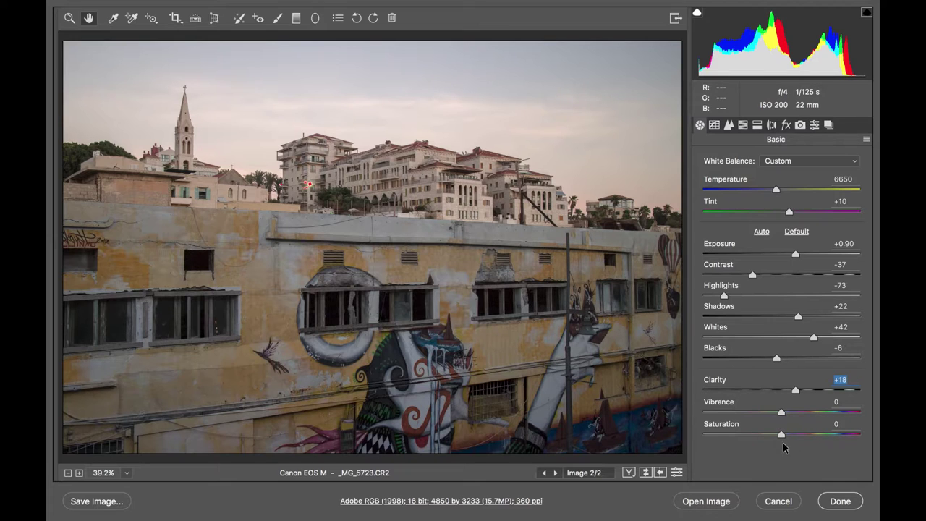
pyautogui.moveTo(780, 440); pyautogui.dragTo(820, 440)
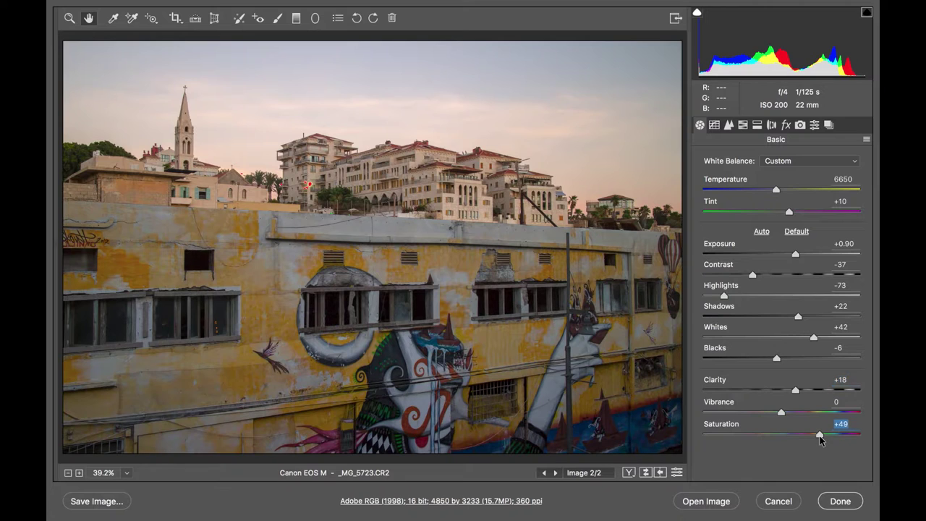
pyautogui.moveTo(820, 436); pyautogui.dragTo(722, 439)
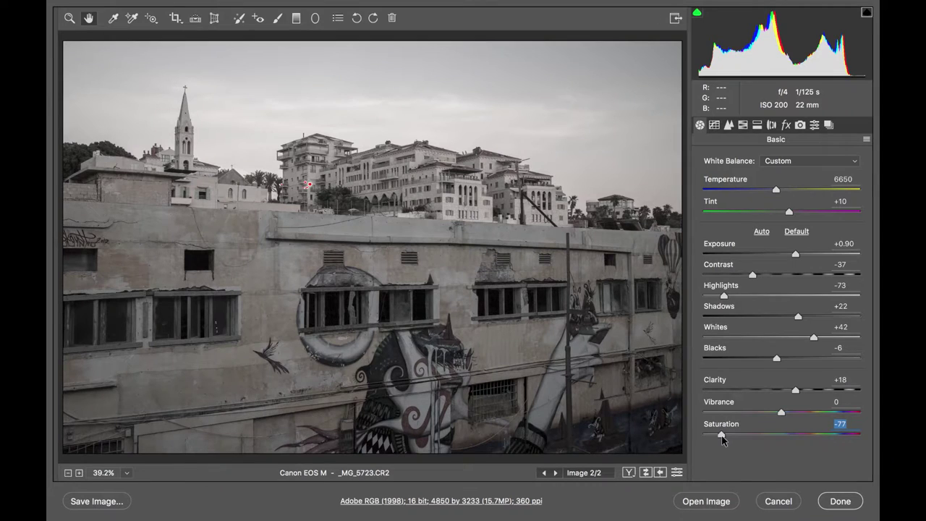
pyautogui.doubleClick(721, 435)
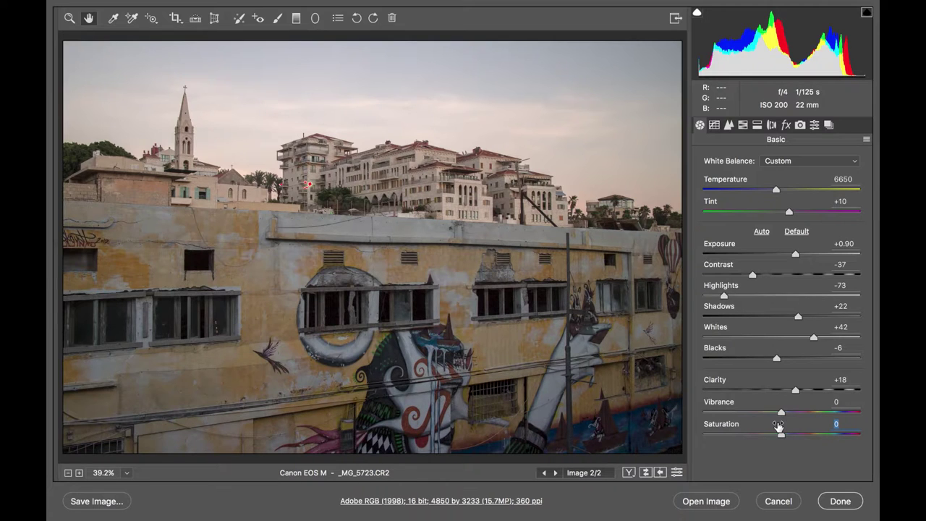
pyautogui.moveTo(780, 412)
pyautogui.mouseDown()
pyautogui.moveTo(825, 413)
pyautogui.moveTo(781, 414)
pyautogui.mouseUp()
pyautogui.hotkey('ctrl', 'Left')
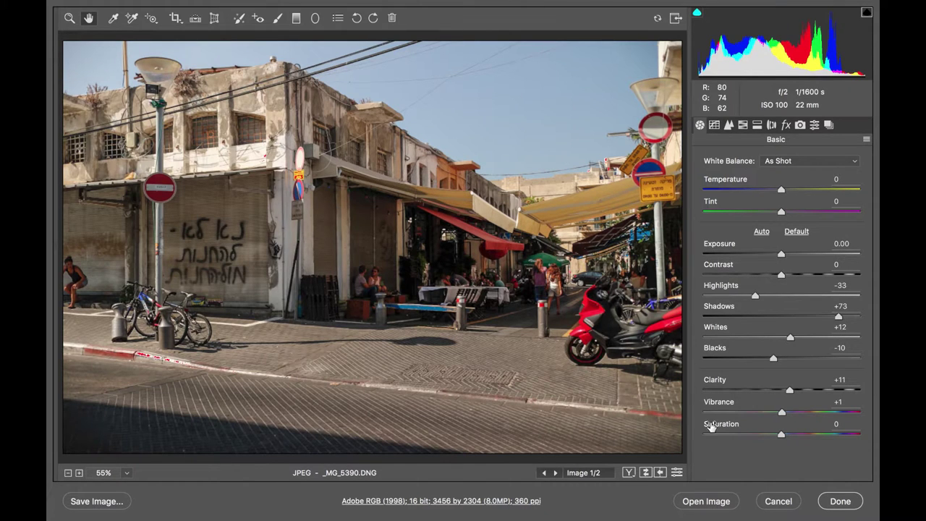
pyautogui.moveTo(781, 434); pyautogui.dragTo(818, 434)
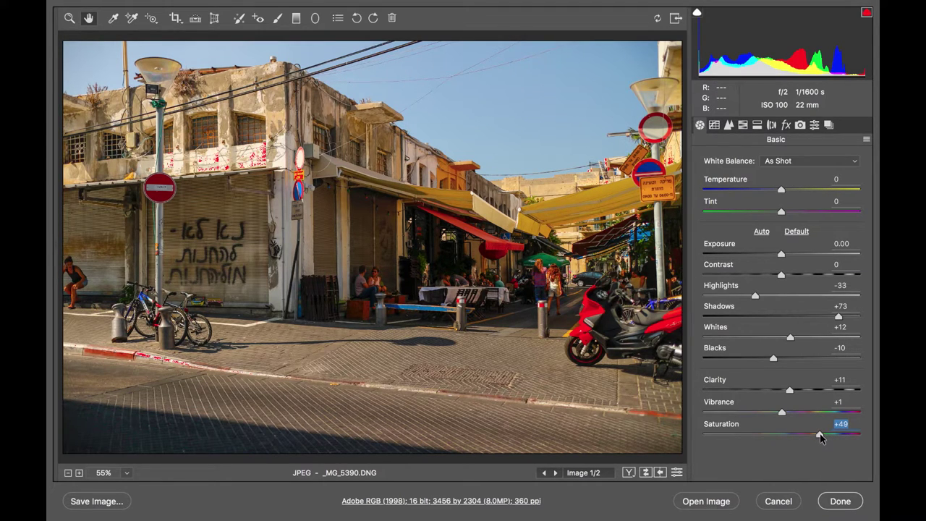
pyautogui.write('0')
pyautogui.press('Return')
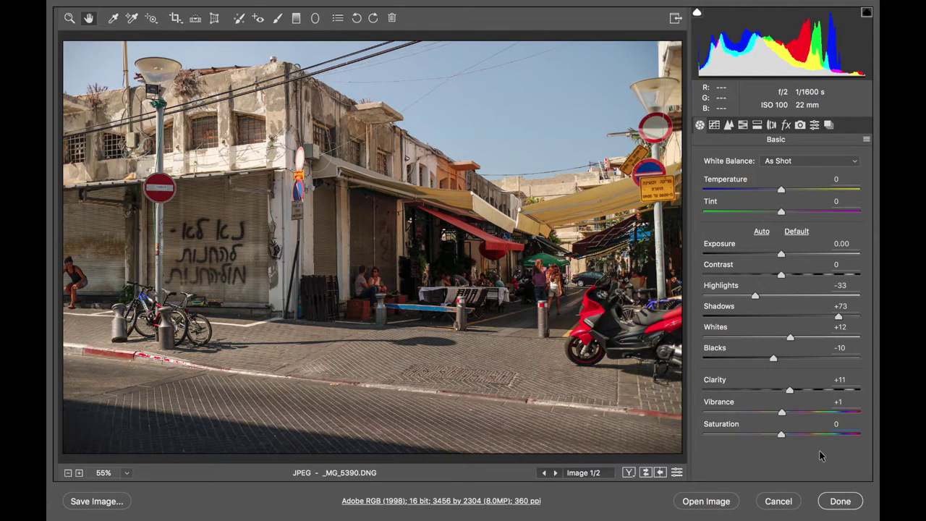
pyautogui.moveTo(781, 414)
pyautogui.mouseDown()
pyautogui.moveTo(823, 412)
pyautogui.moveTo(802, 414)
pyautogui.mouseUp()
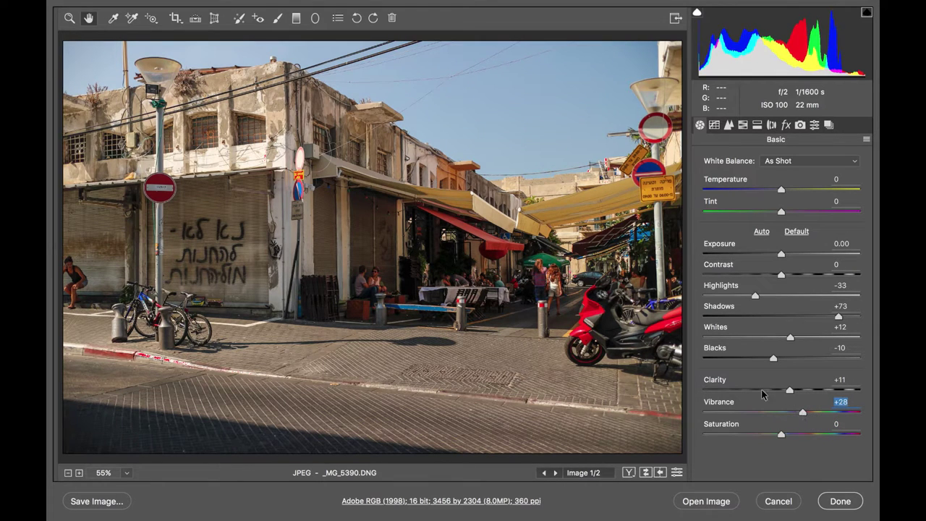
pyautogui.click(803, 414)
pyautogui.moveTo(803, 414); pyautogui.dragTo(814, 414)
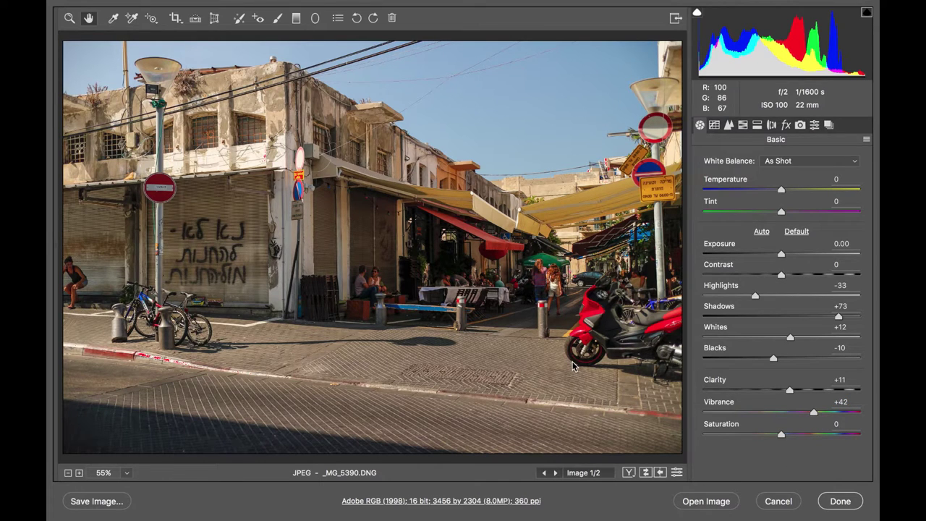
pyautogui.doubleClick(813, 413)
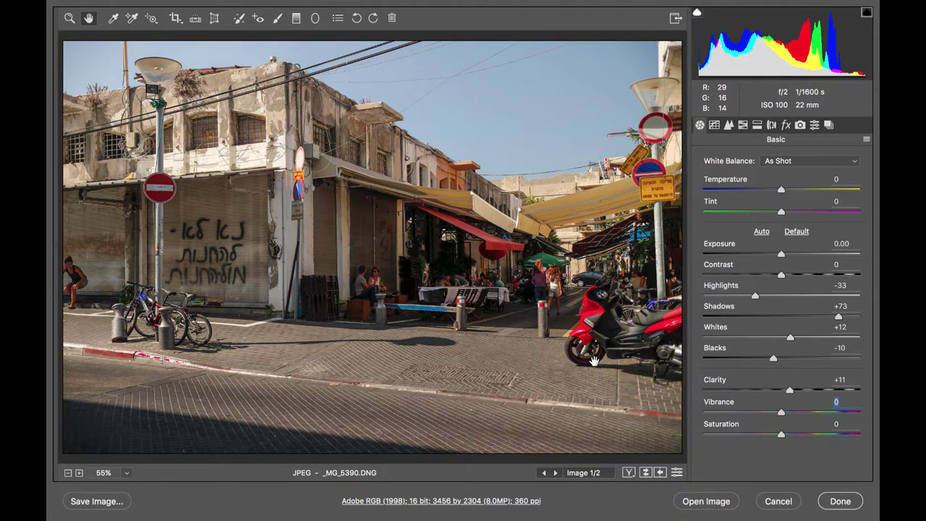
pyautogui.moveTo(801, 432); pyautogui.dragTo(825, 432)
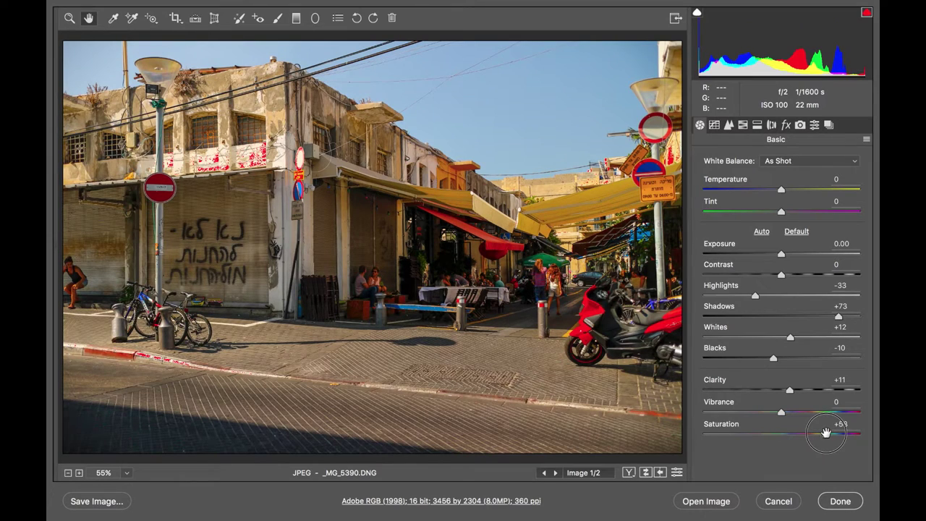
pyautogui.doubleClick(825, 433)
pyautogui.click(823, 411)
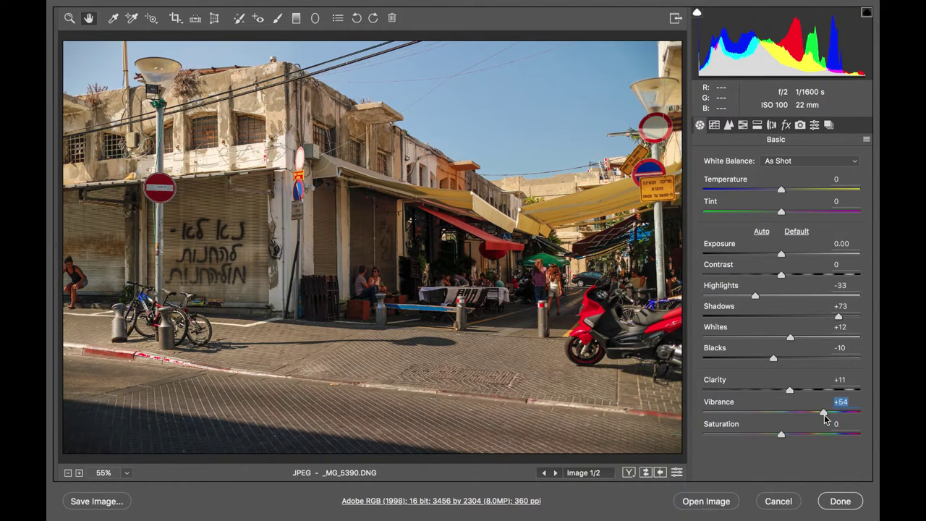
pyautogui.moveTo(824, 414); pyautogui.dragTo(824, 418)
pyautogui.doubleClick(823, 412)
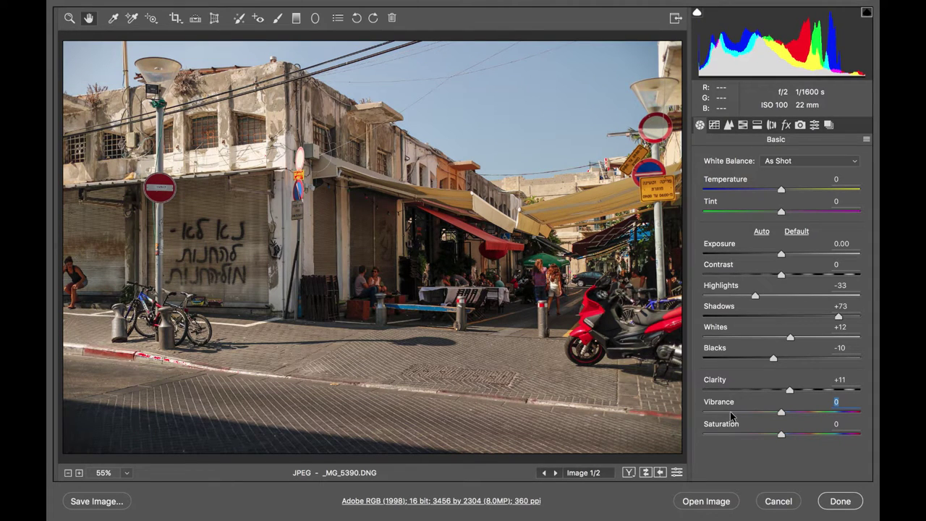
pyautogui.click(568, 337)
pyautogui.press('Right')
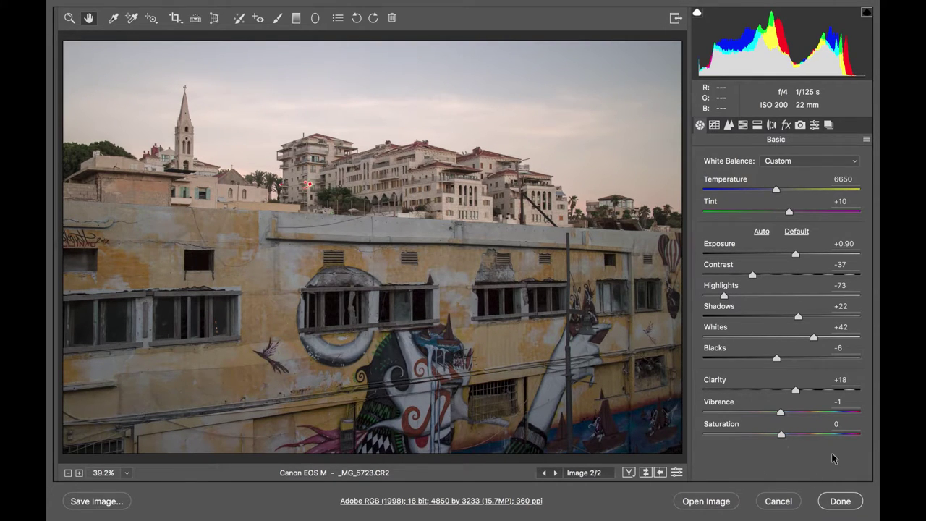
# Step: Give the graffiti photo Vibrance +37 and Saturation +11, then preview it with basic settings reset
pyautogui.moveTo(780, 432); pyautogui.dragTo(793, 434)
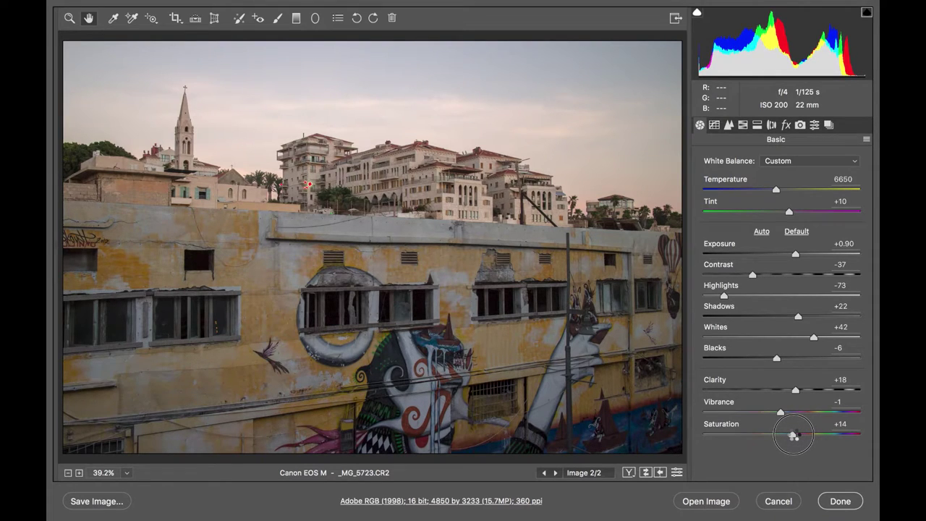
pyautogui.moveTo(793, 435)
pyautogui.mouseDown()
pyautogui.moveTo(786, 413)
pyautogui.moveTo(809, 415)
pyautogui.mouseUp()
pyautogui.click(810, 414)
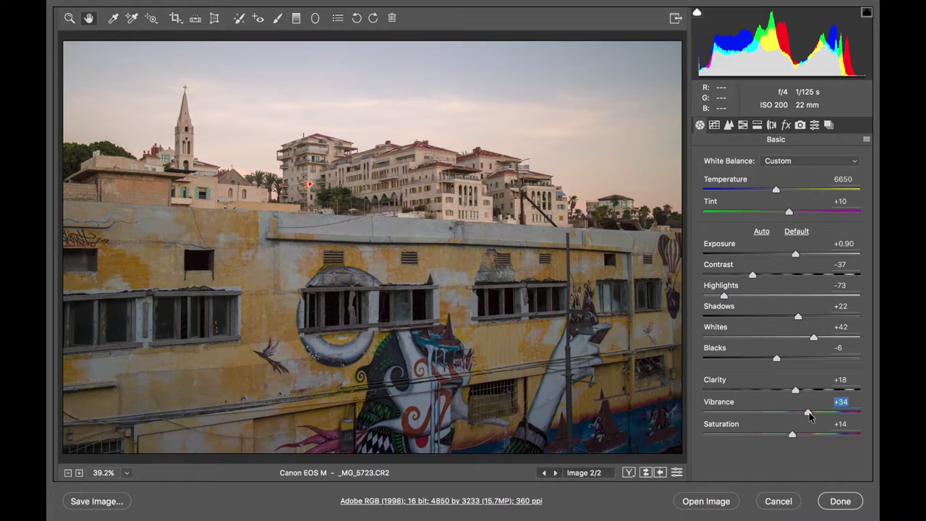
pyautogui.moveTo(809, 414); pyautogui.dragTo(812, 416)
pyautogui.moveTo(793, 434); pyautogui.dragTo(790, 436)
pyautogui.click(676, 473)
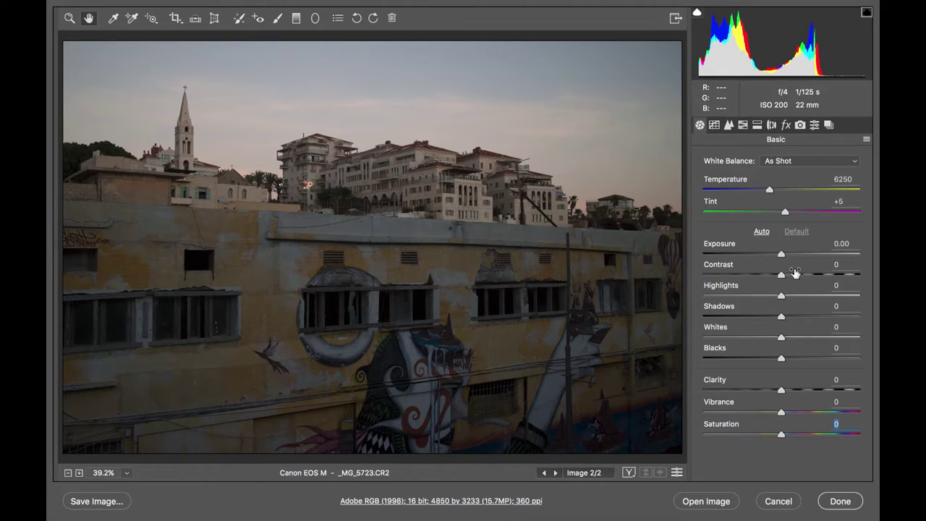
pyautogui.click(676, 473)
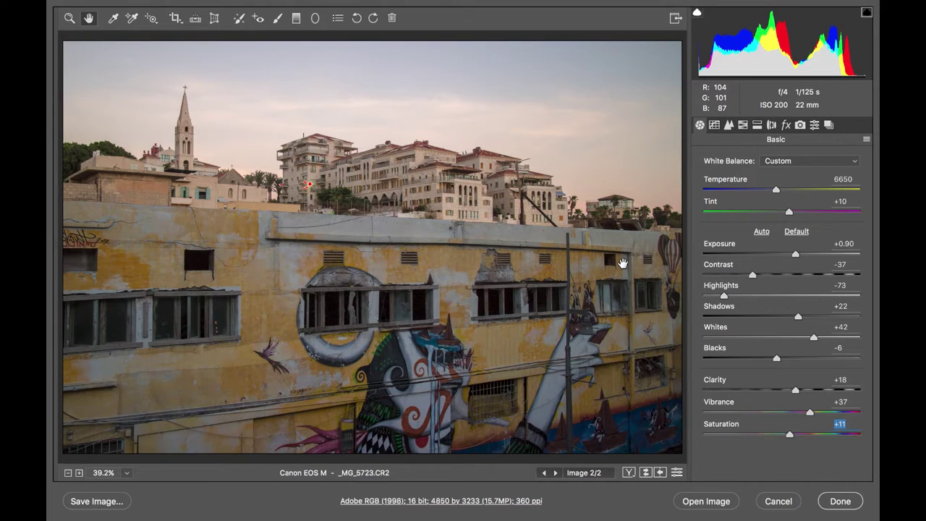
pyautogui.click(628, 472)
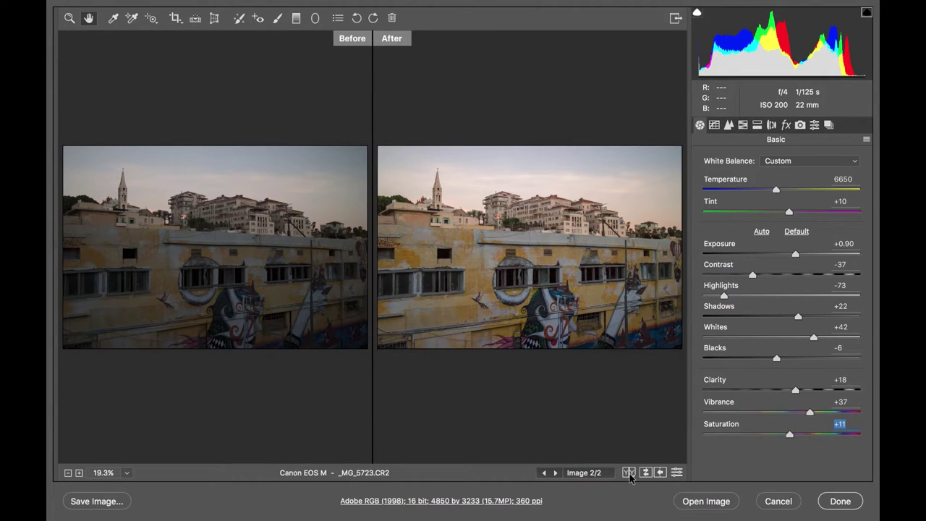
pyautogui.click(628, 472)
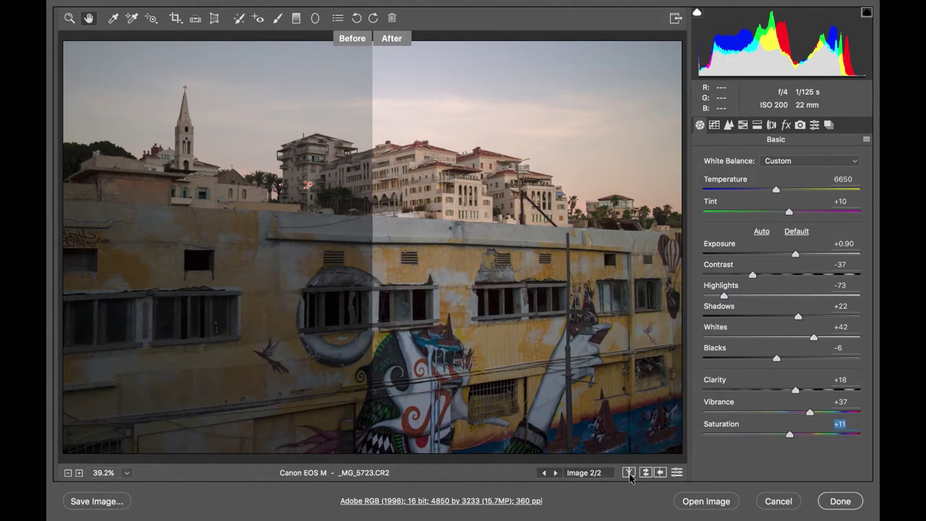
pyautogui.click(629, 473)
pyautogui.click(628, 472)
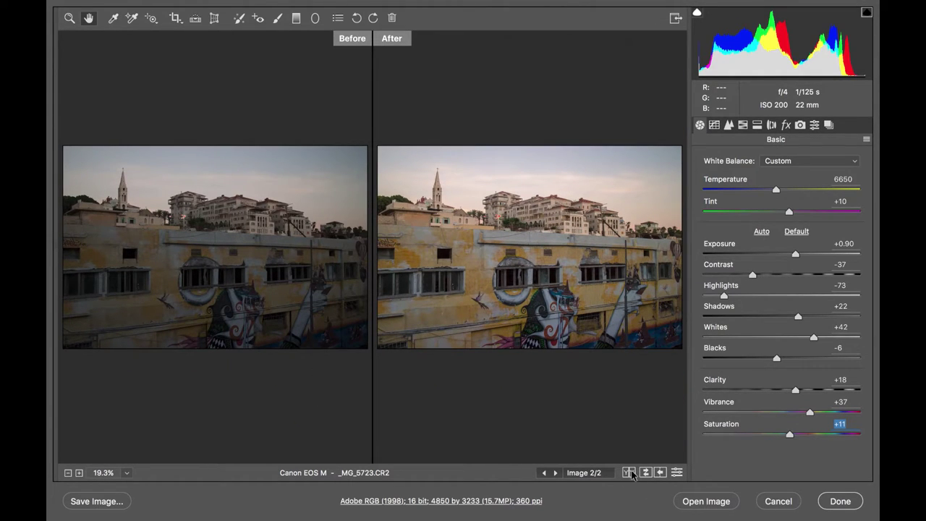
pyautogui.rightClick(628, 473)
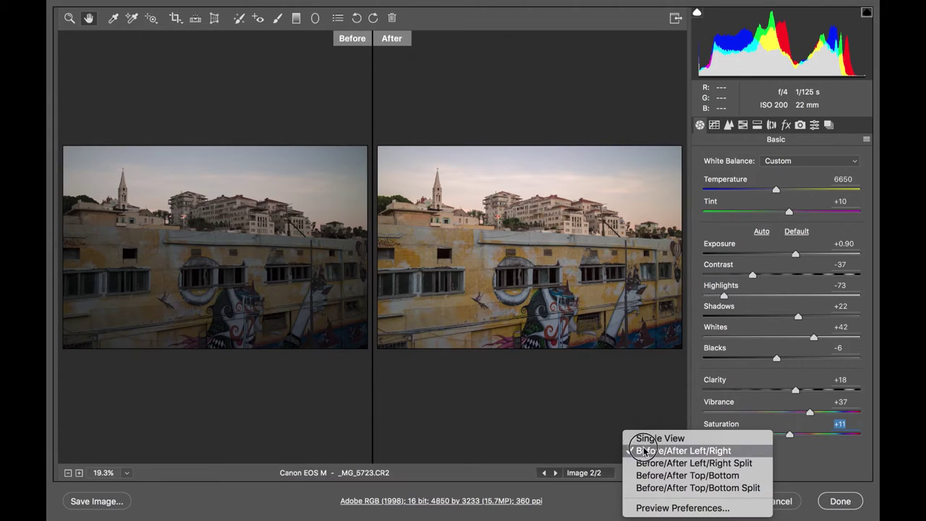
pyautogui.click(666, 439)
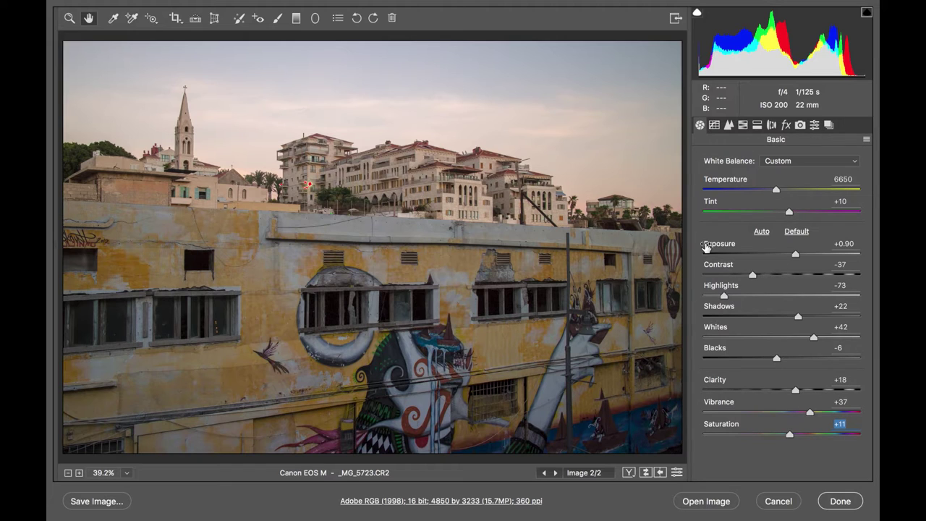
pyautogui.click(677, 472)
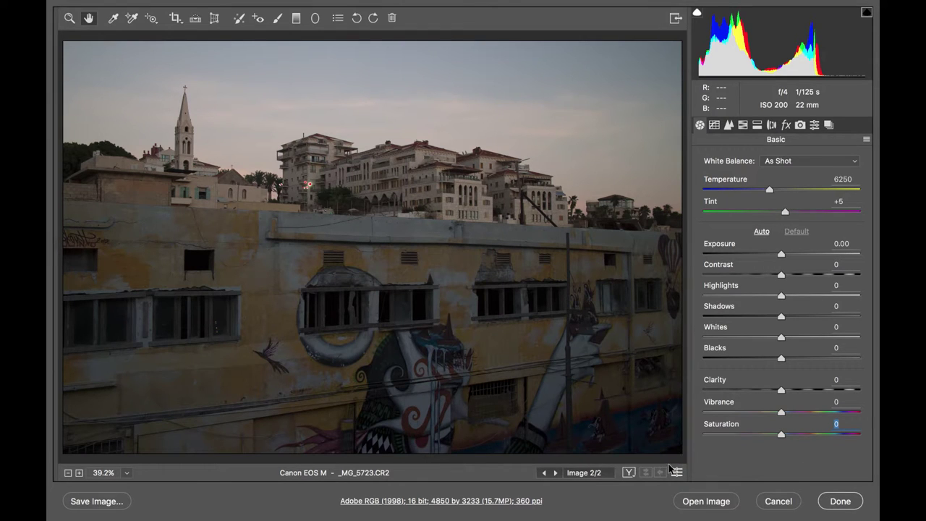
pyautogui.click(677, 472)
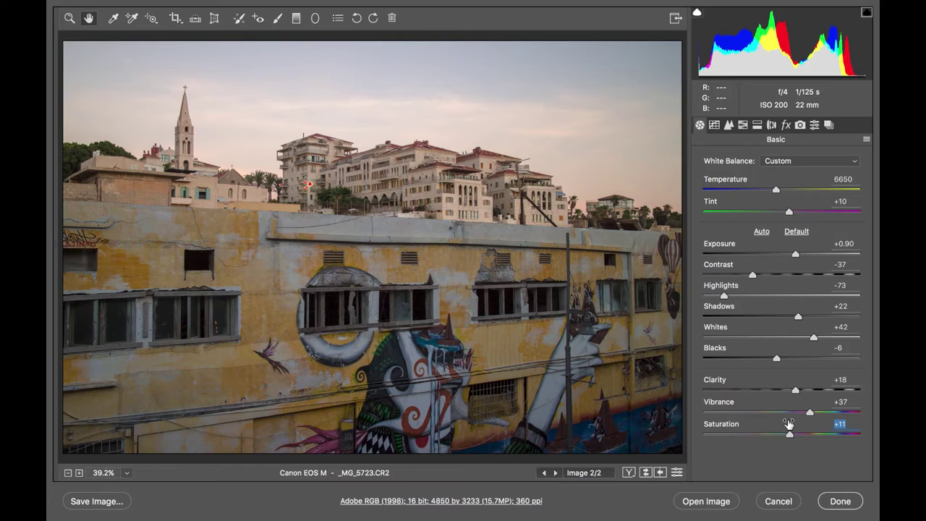
pyautogui.click(676, 473)
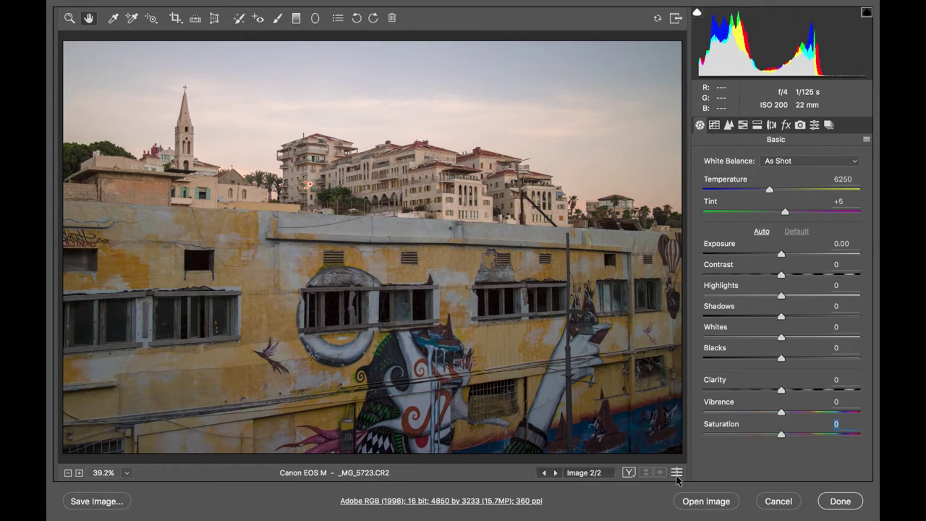
pyautogui.click(676, 473)
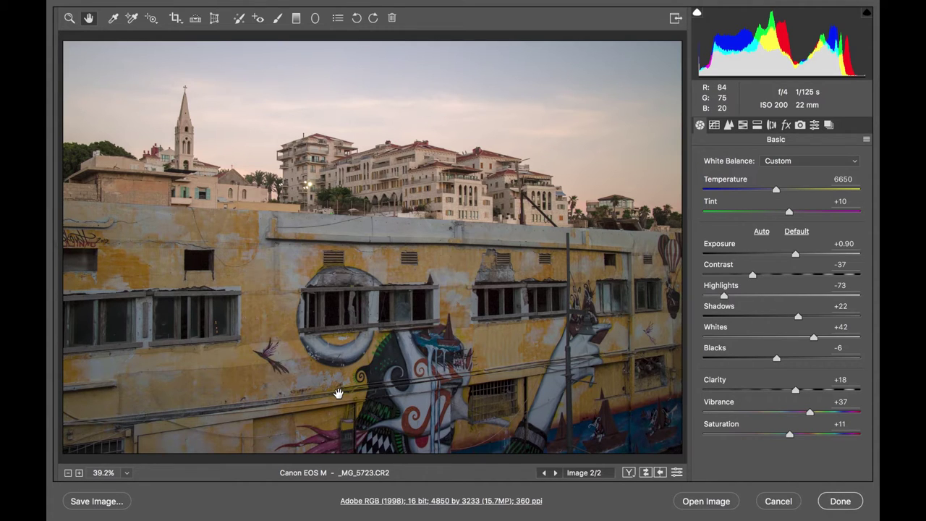
# Step: In Save Options, set the destination to Save in Same Location and the format to JPEG
pyautogui.click(94, 501)
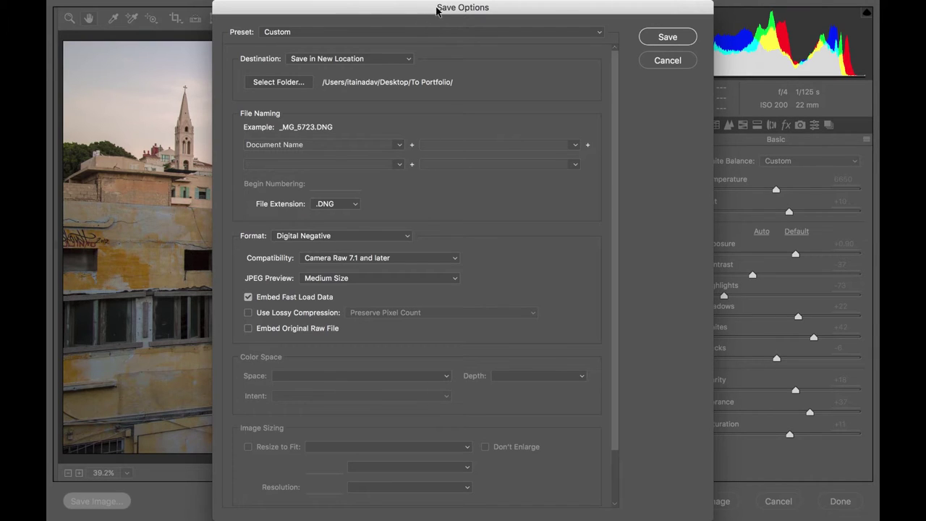
pyautogui.click(319, 58)
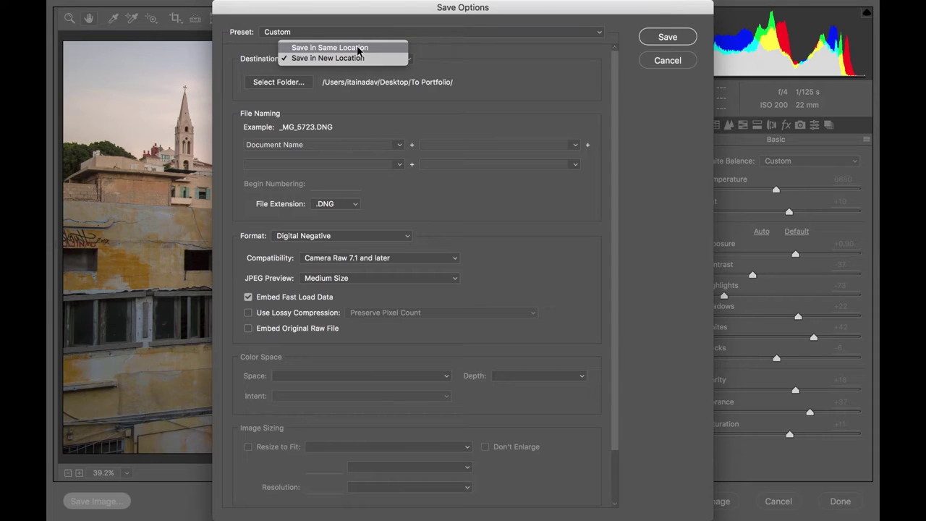
pyautogui.click(314, 48)
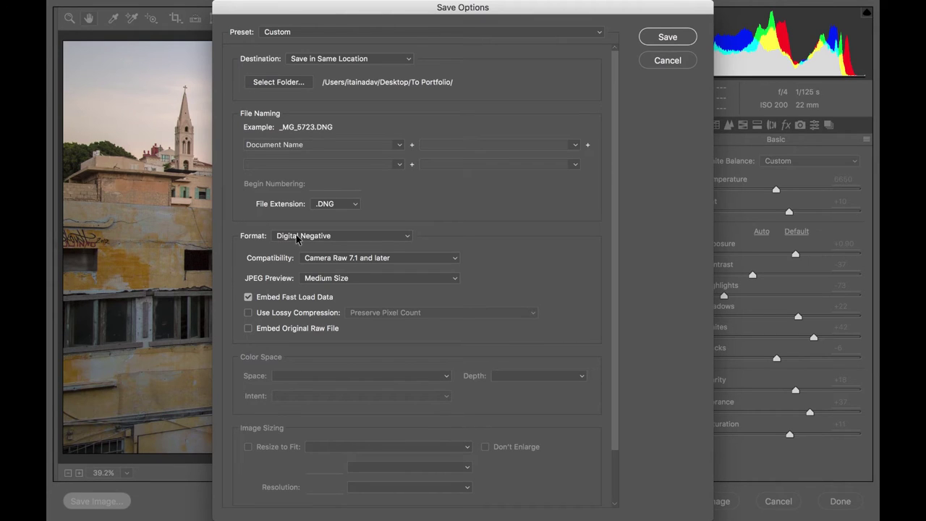
pyautogui.click(318, 237)
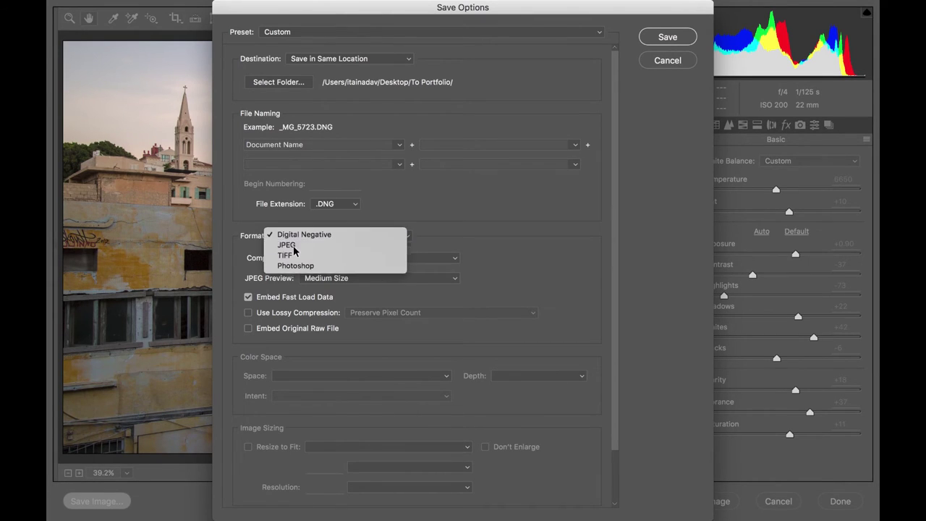
pyautogui.click(302, 245)
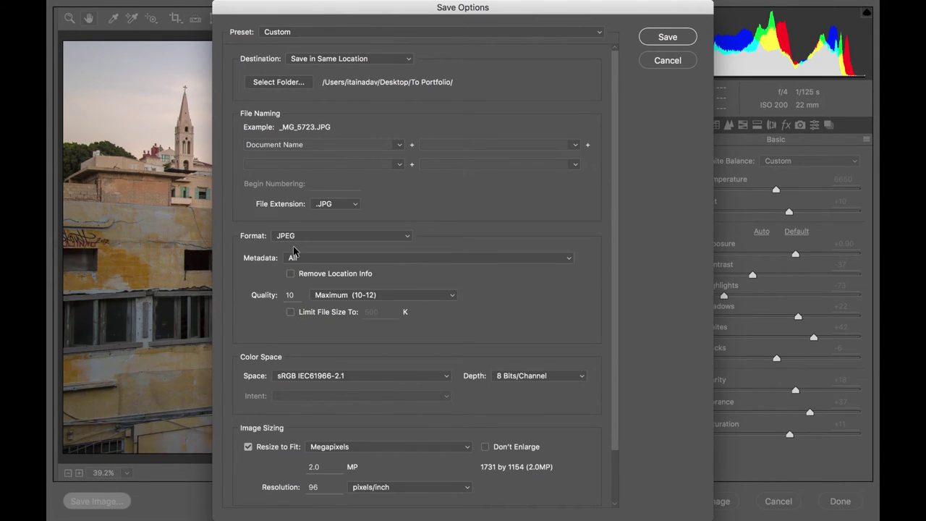
# Step: Set JPEG quality 12, turn off Resize to Fit, set 300 ppi resolution, and save
pyautogui.doubleClick(291, 295)
pyautogui.write('12')
pyautogui.click(250, 447)
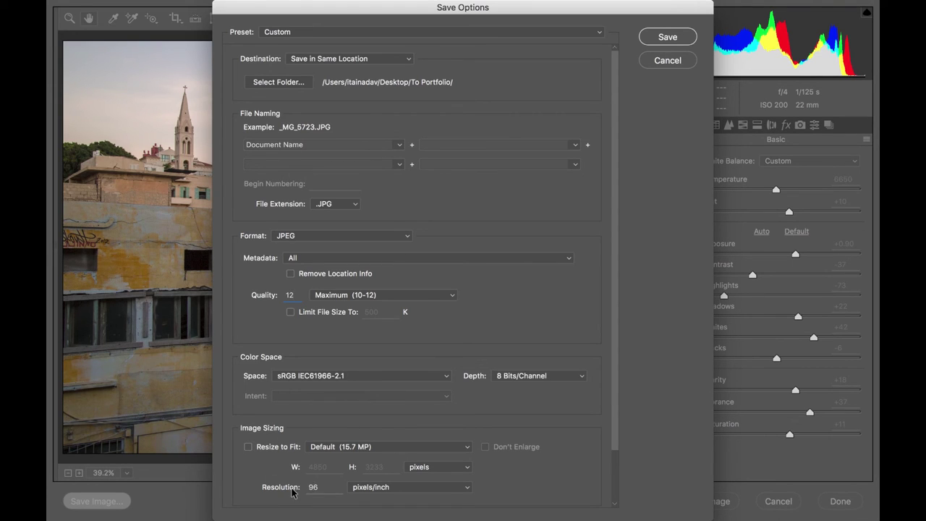
pyautogui.doubleClick(313, 486)
pyautogui.write('300')
pyautogui.click(667, 37)
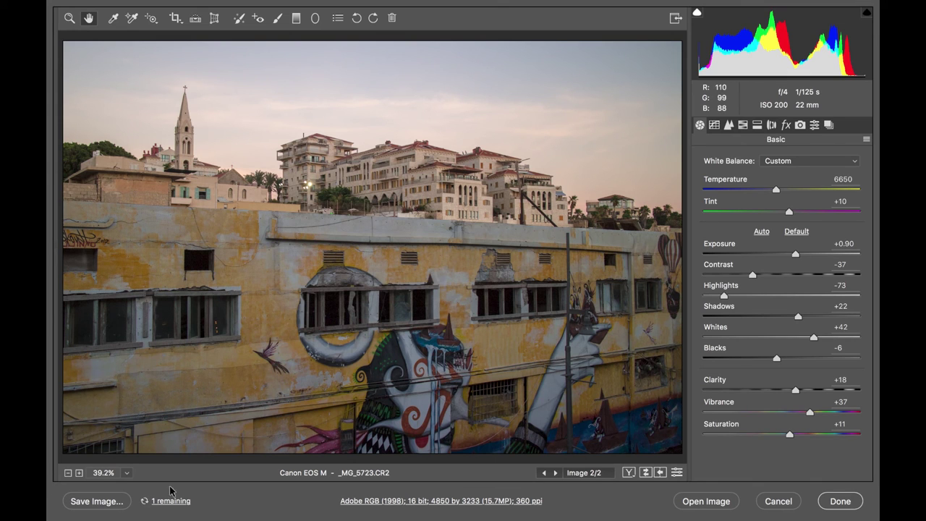